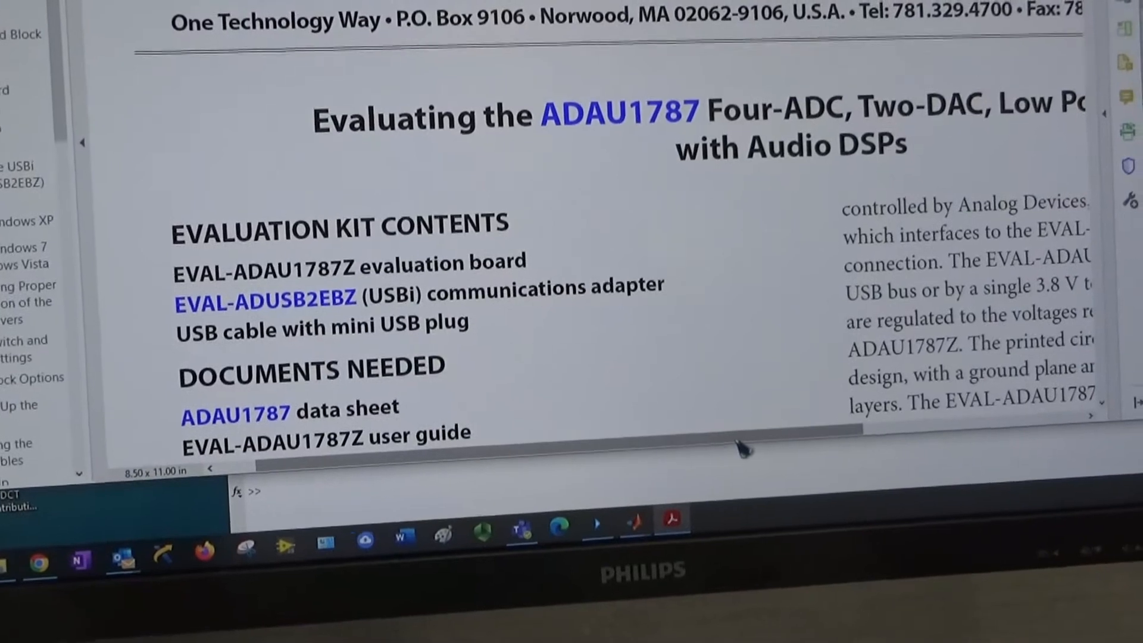
# Read the evaluation kit contents, documents needed and general description in the EVAL-ADAU1787Z user guide
pyautogui.moveTo(778, 519); pyautogui.dragTo(835, 516)
pyautogui.moveTo(820, 459); pyautogui.dragTo(832, 457)
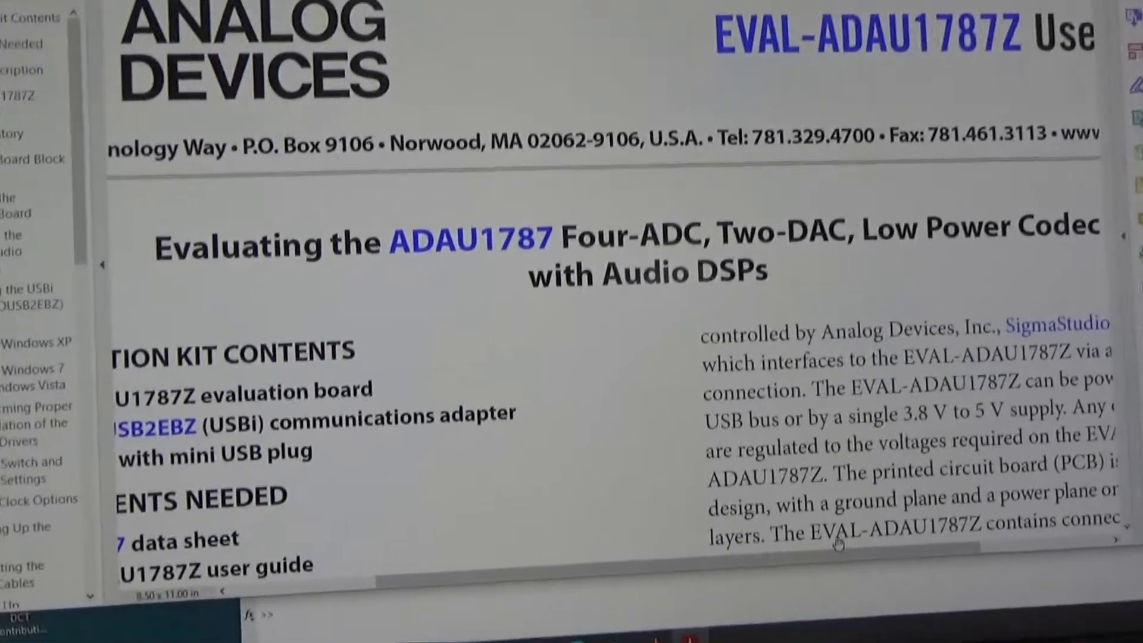
pyautogui.scroll(-3, 649, 301)
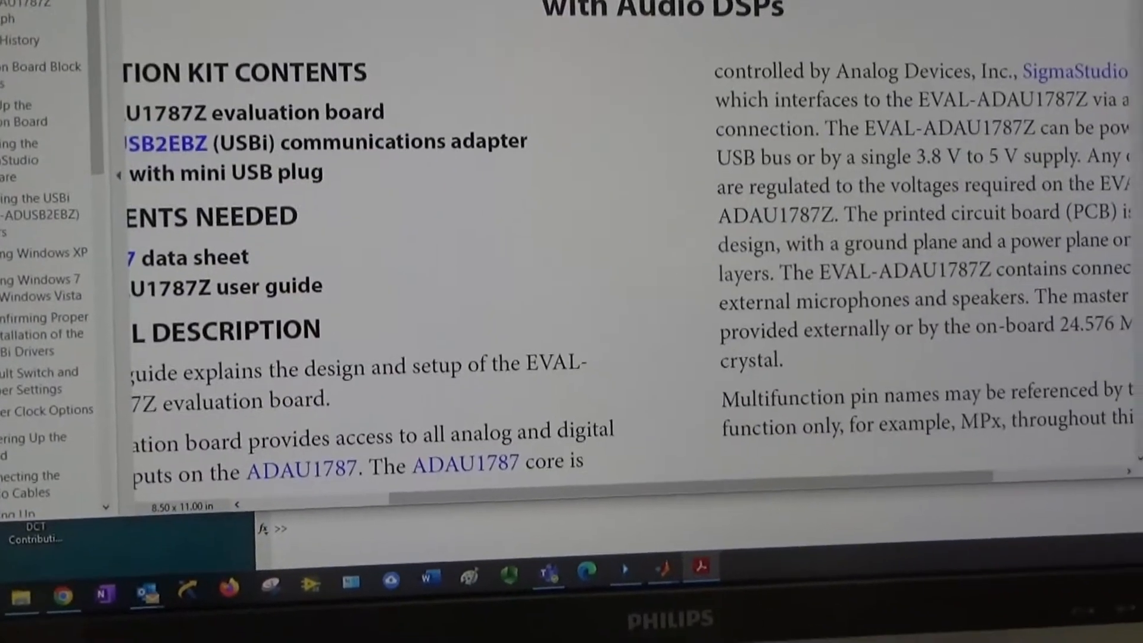
pyautogui.scroll(-12, 595, 268)
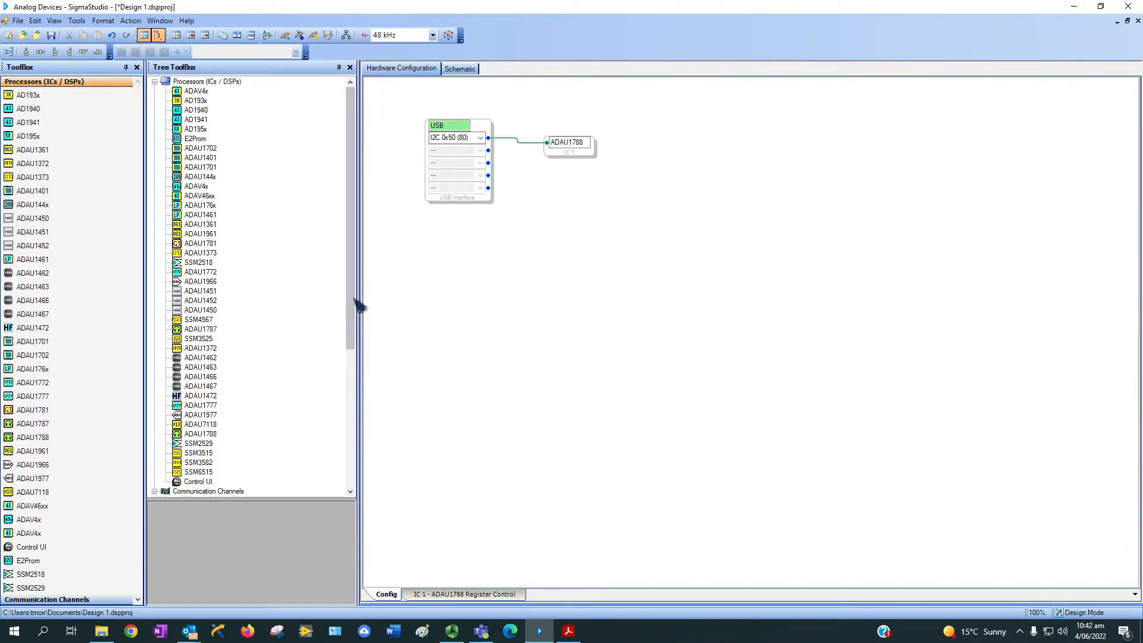
# Examine the available processors and communication channels, locating the ADAU1788 and ADAU1787 among the processors
pyautogui.moveTo(351, 305); pyautogui.dragTo(382, 207)
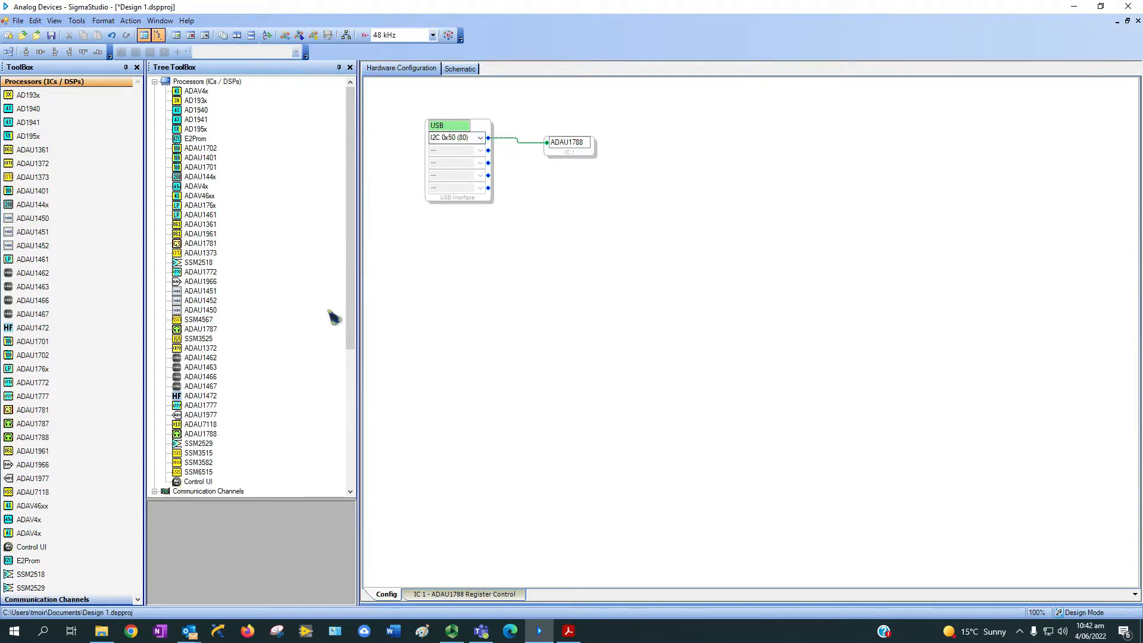
pyautogui.moveTo(349, 324); pyautogui.dragTo(342, 434)
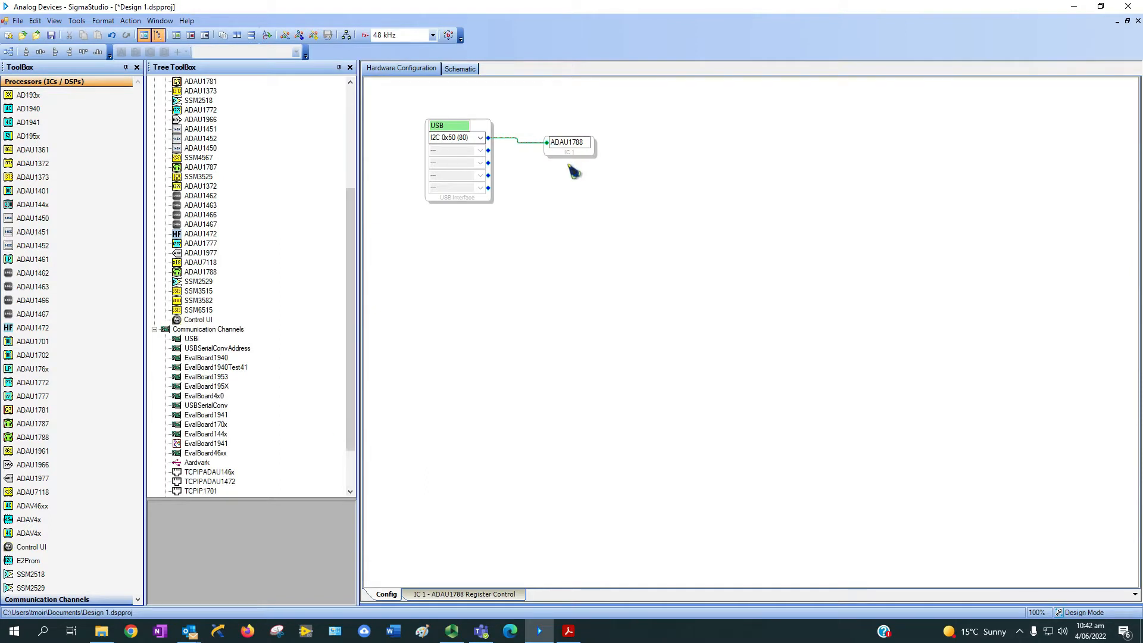
pyautogui.scroll(4, 331, 339)
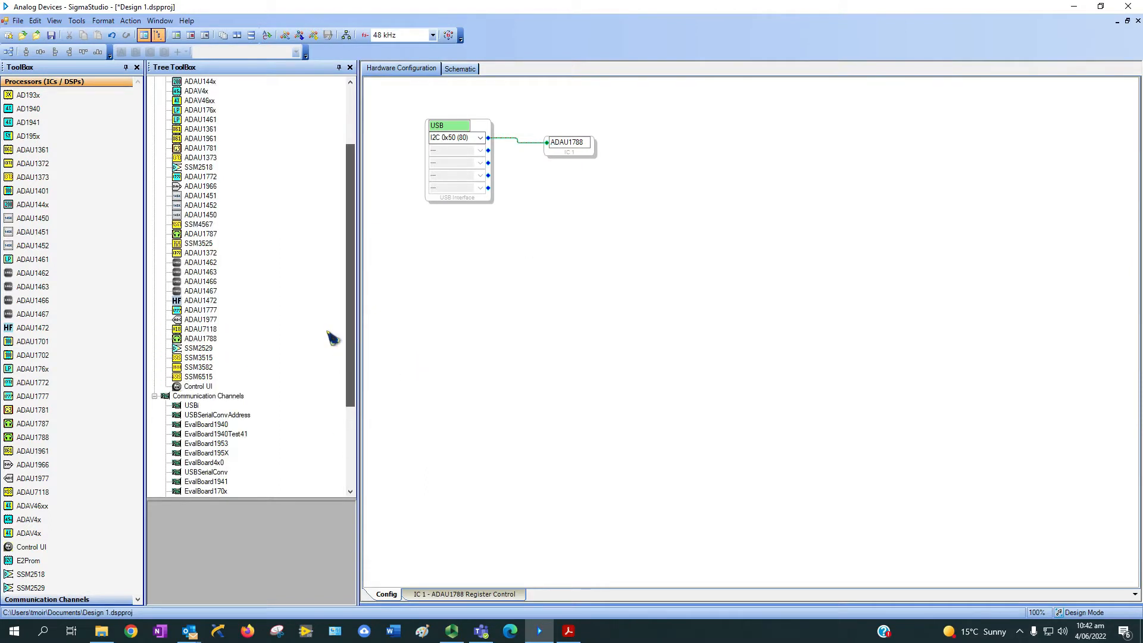
pyautogui.click(202, 378)
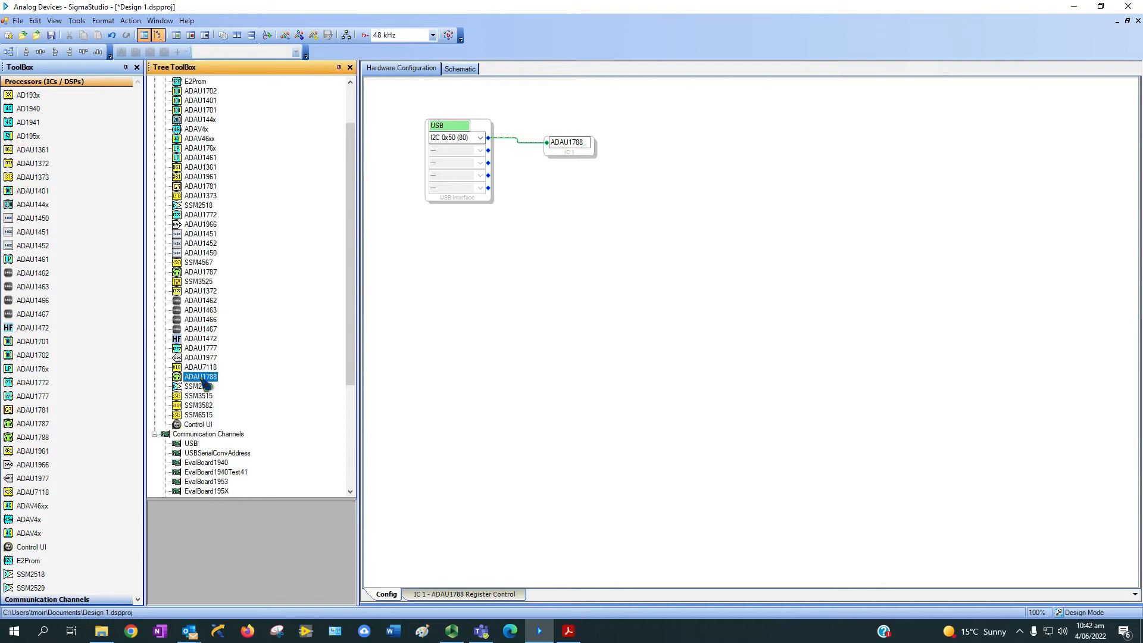
pyautogui.click(195, 272)
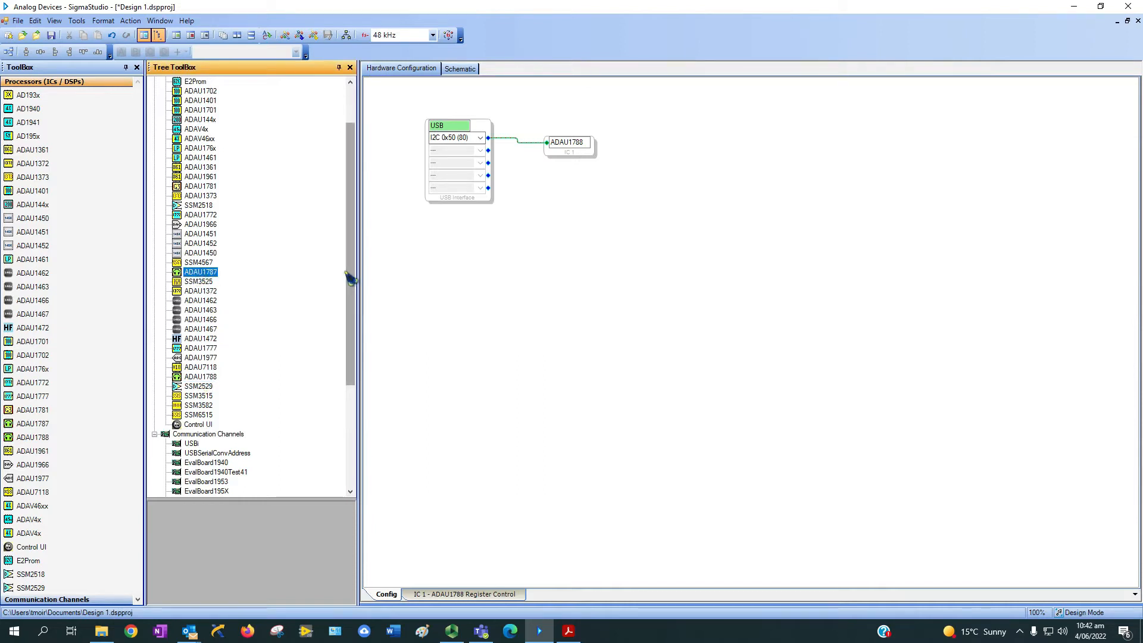
pyautogui.moveTo(351, 276); pyautogui.dragTo(352, 270)
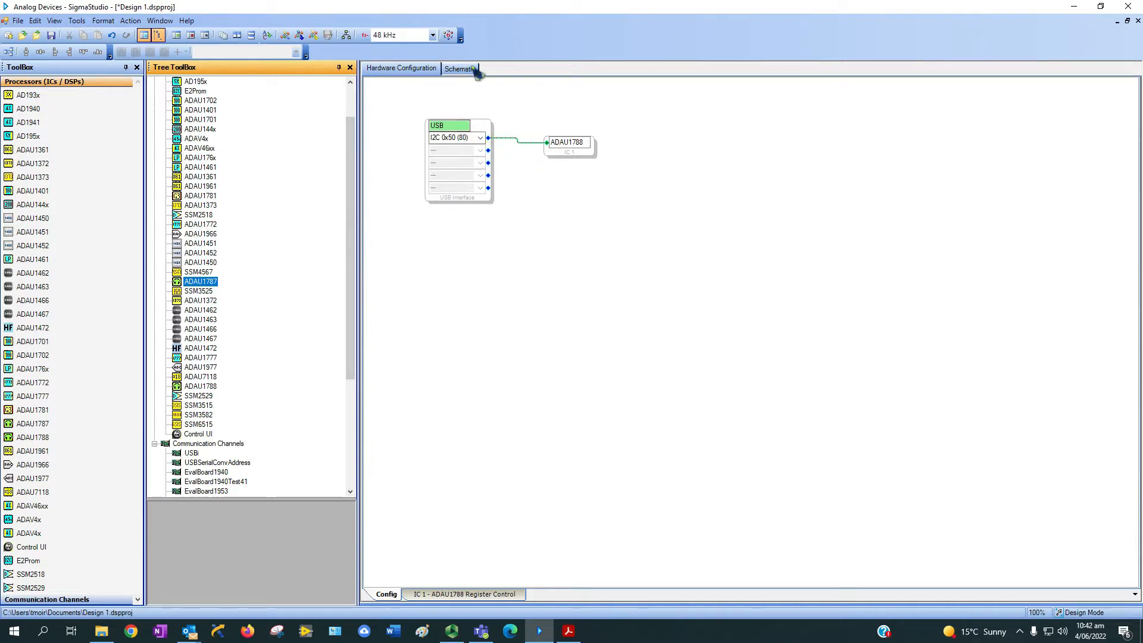
# Link, compile and download the schematic to the board, and disable channel 1 of the ADC input block
pyautogui.click(471, 69)
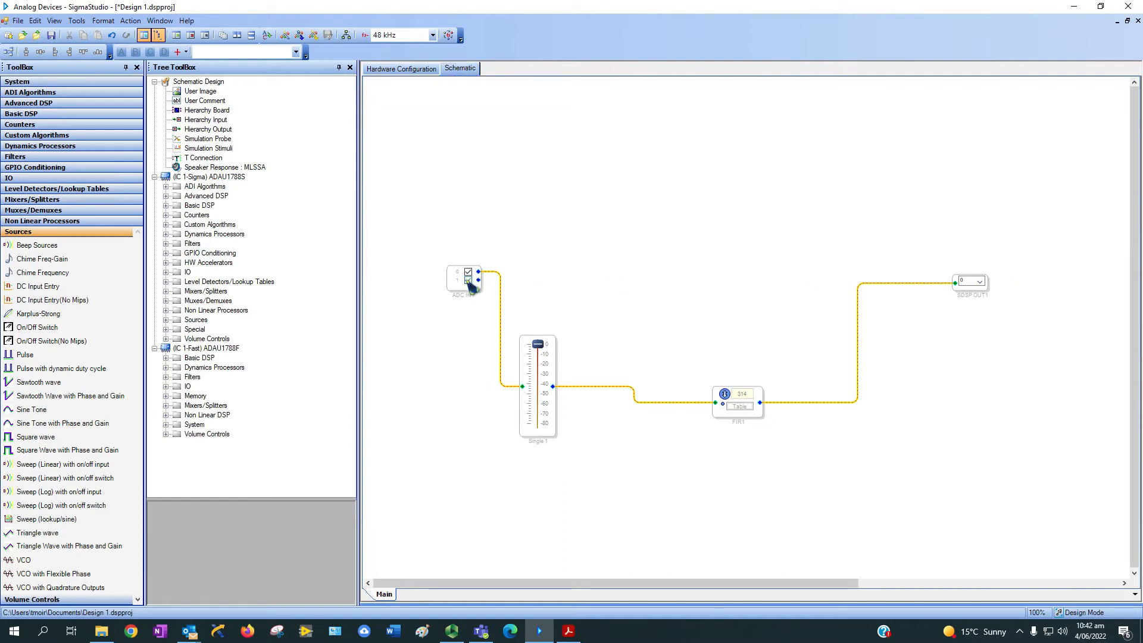
pyautogui.click(313, 35)
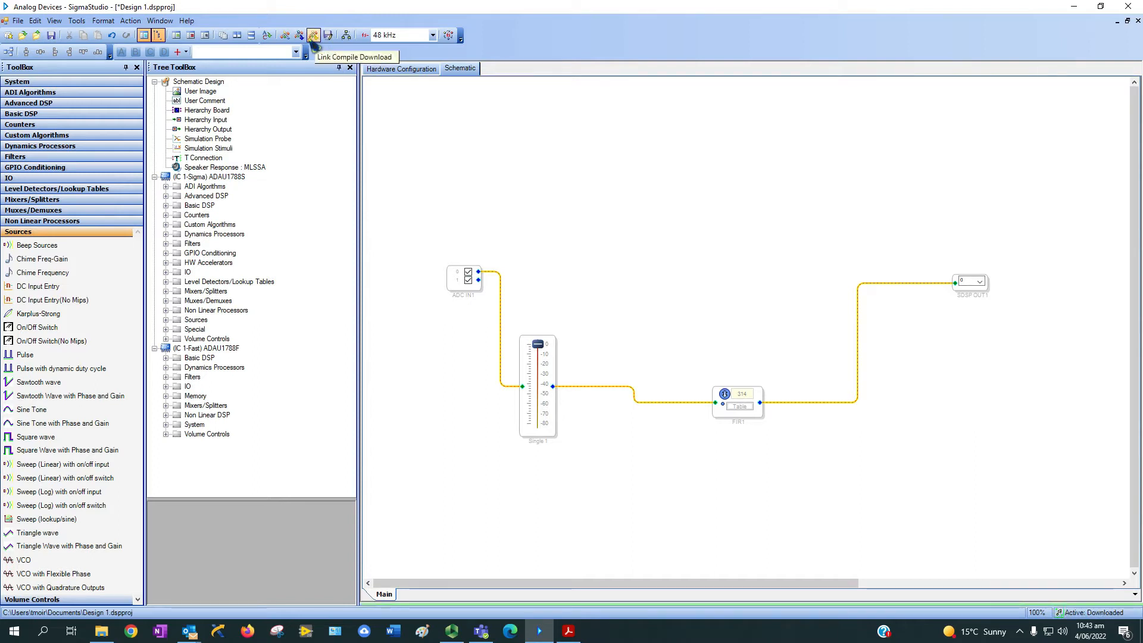
pyautogui.click(467, 281)
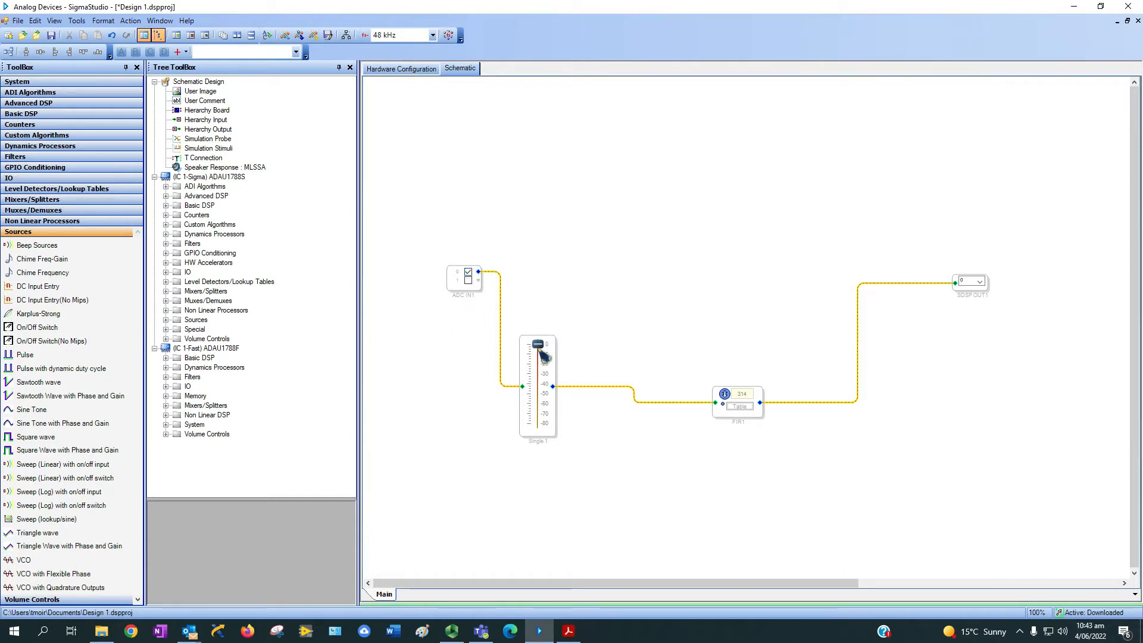
pyautogui.moveTo(537, 345); pyautogui.dragTo(523, 323)
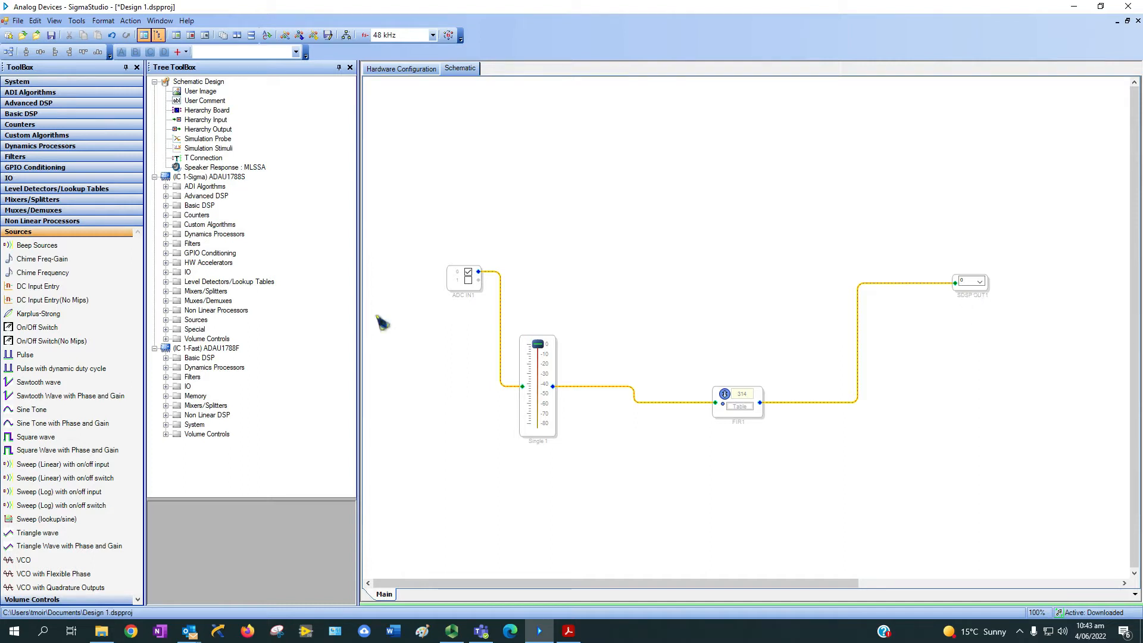
# Examine the ADAU1788 Sigma and Fast core block libraries, including the System, ADI Algorithms and Advanced DSP categories
pyautogui.click(203, 178)
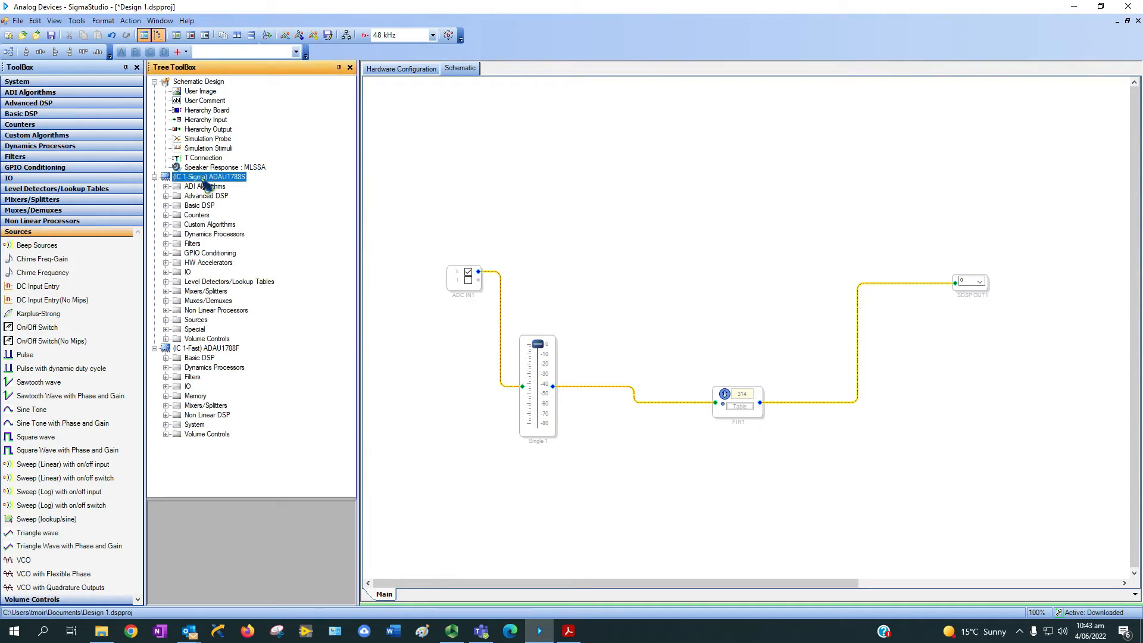
pyautogui.click(218, 350)
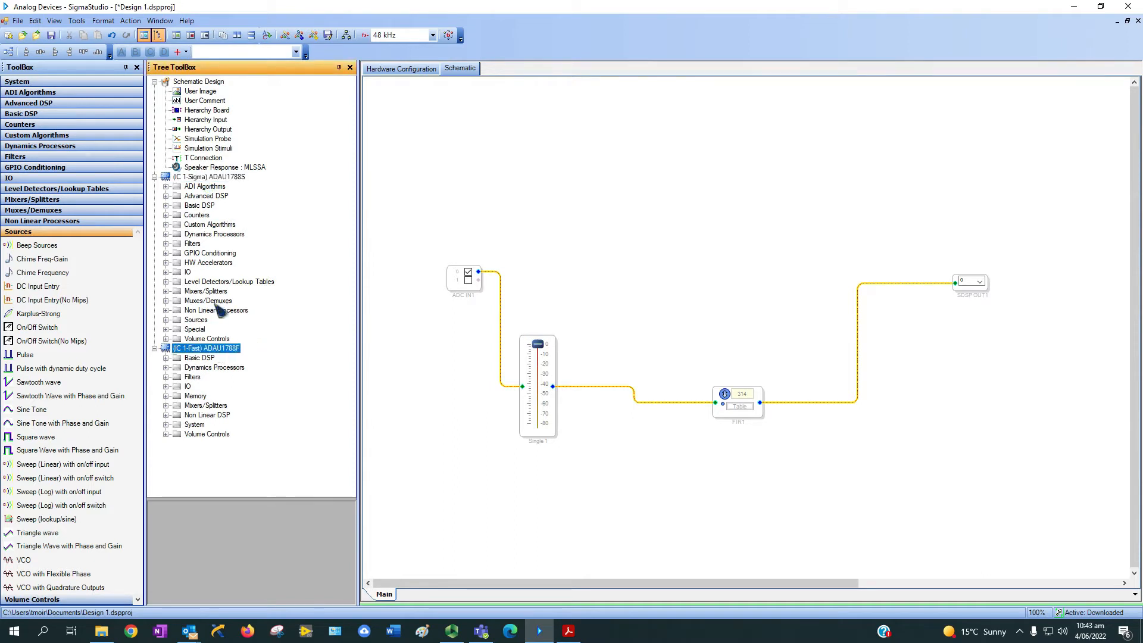
pyautogui.click(230, 177)
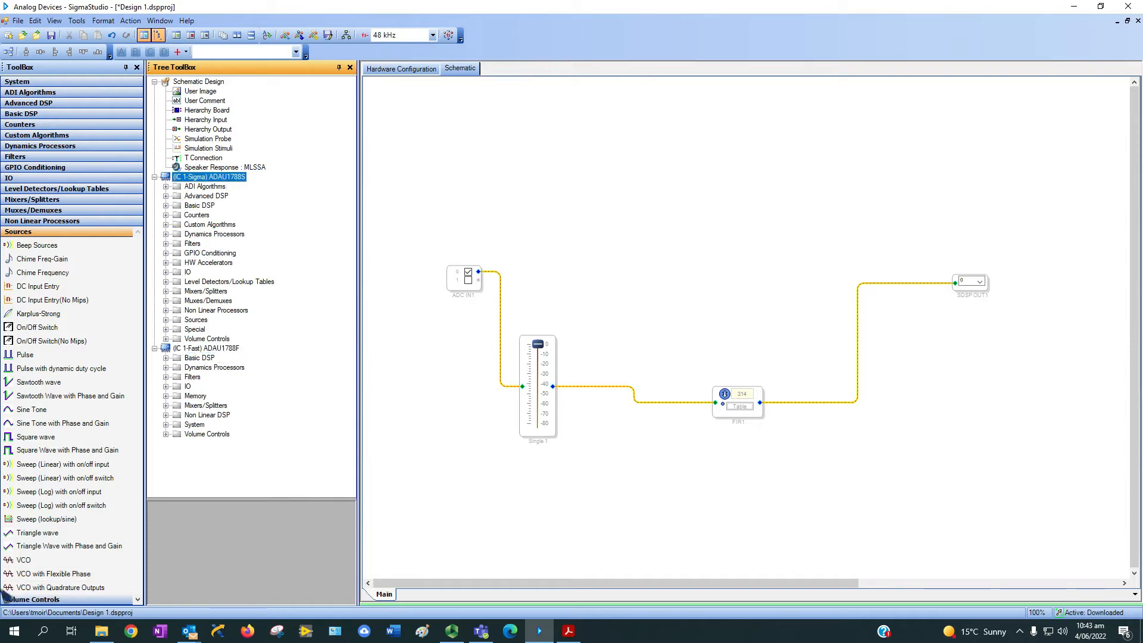
pyautogui.click(42, 83)
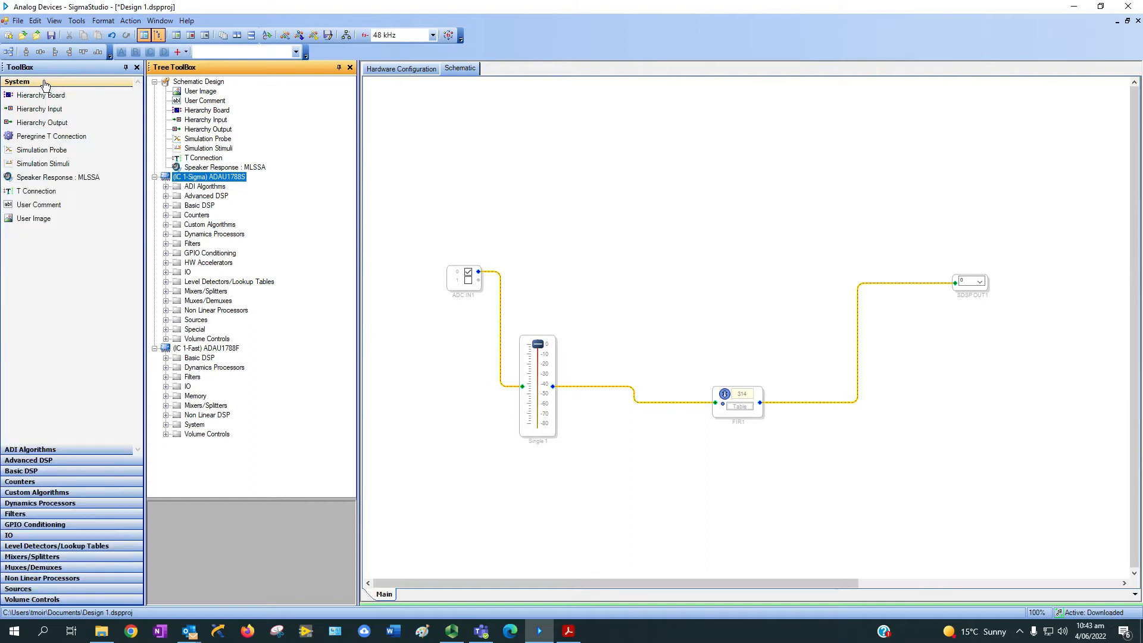
pyautogui.click(67, 449)
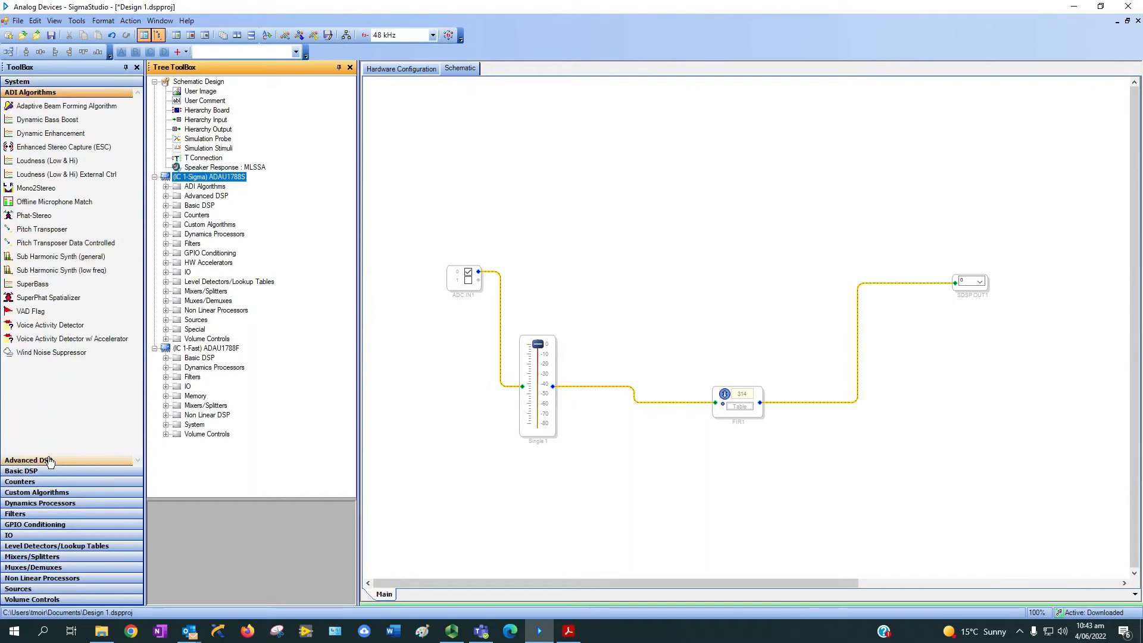
pyautogui.click(49, 461)
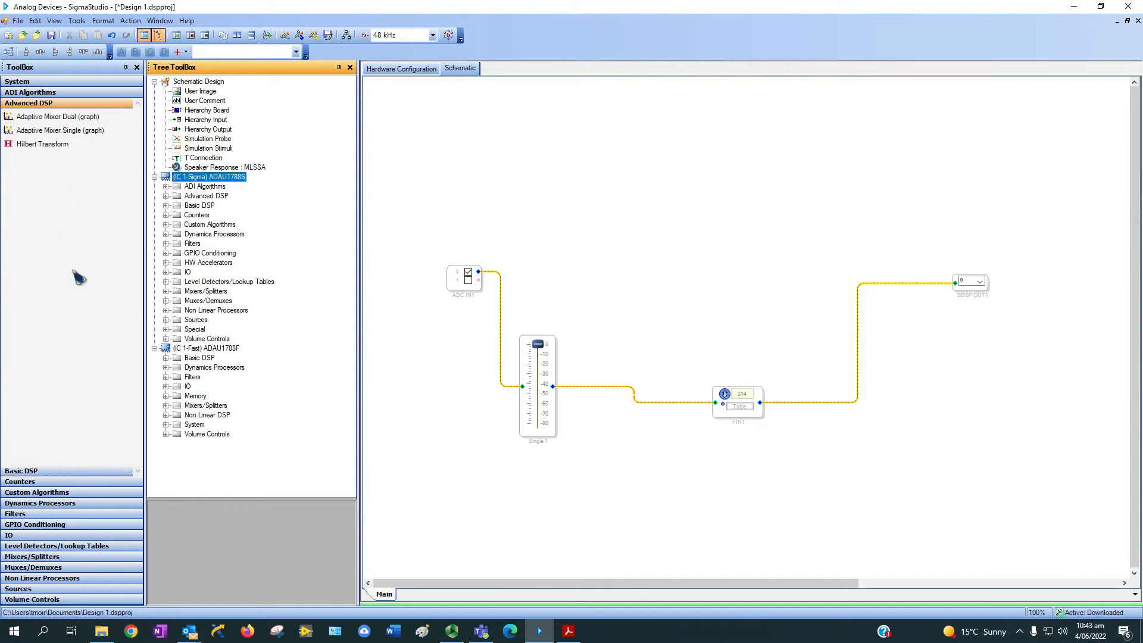
# Place a Multiply block above the FIR filter and add its algorithm for IC 1-Sigma
pyautogui.click(69, 471)
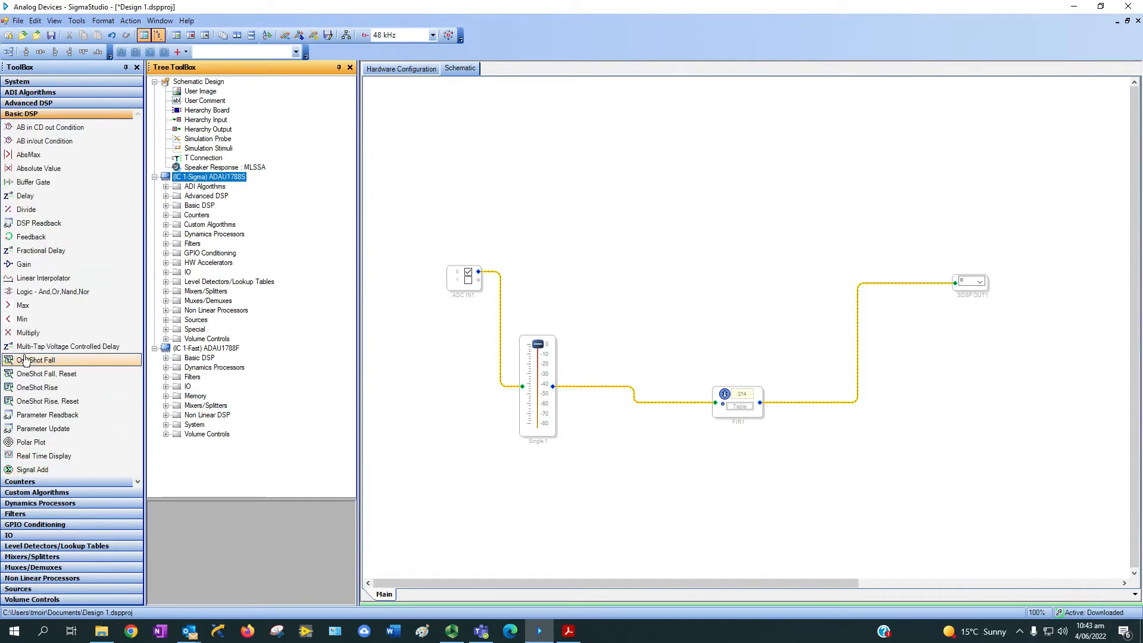
pyautogui.moveTo(21, 335); pyautogui.dragTo(719, 253)
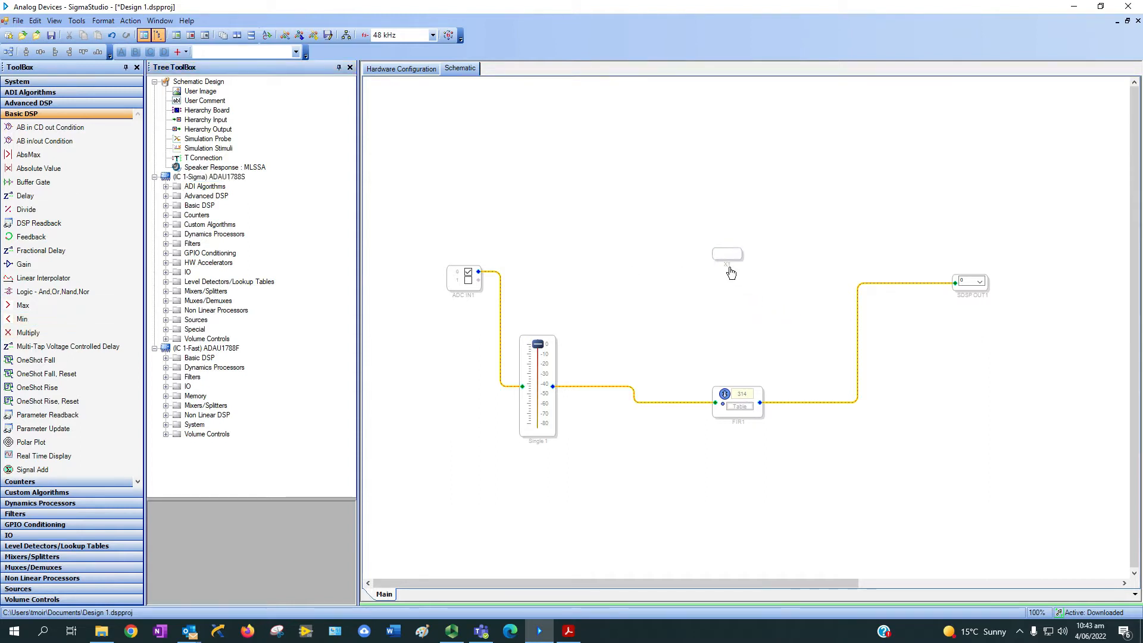
pyautogui.rightClick(727, 267)
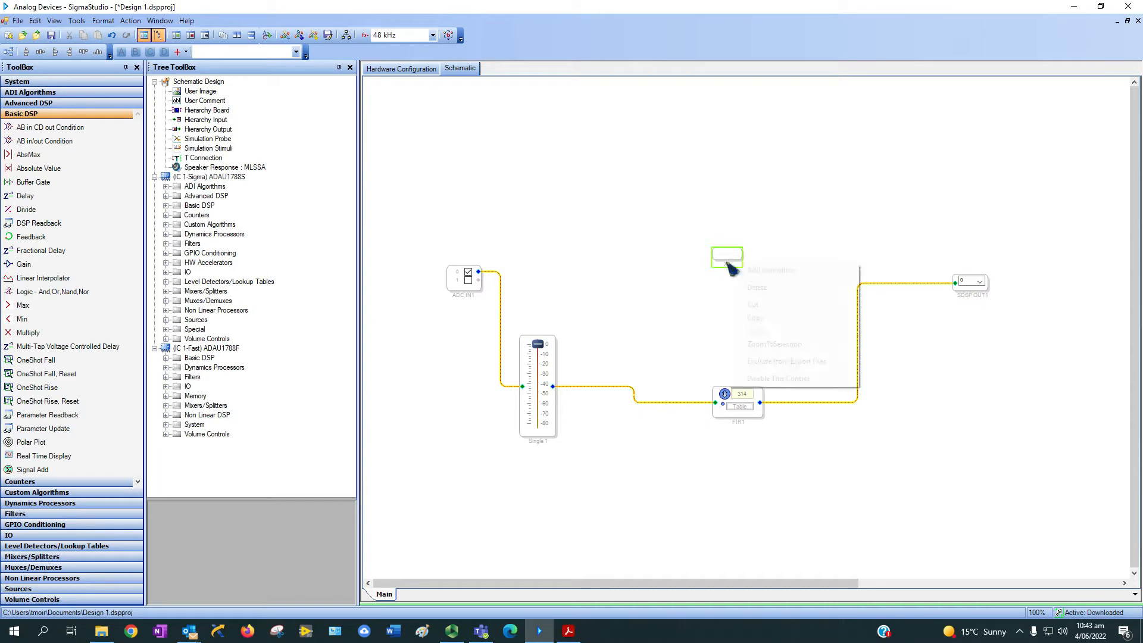
pyautogui.moveTo(850, 279)
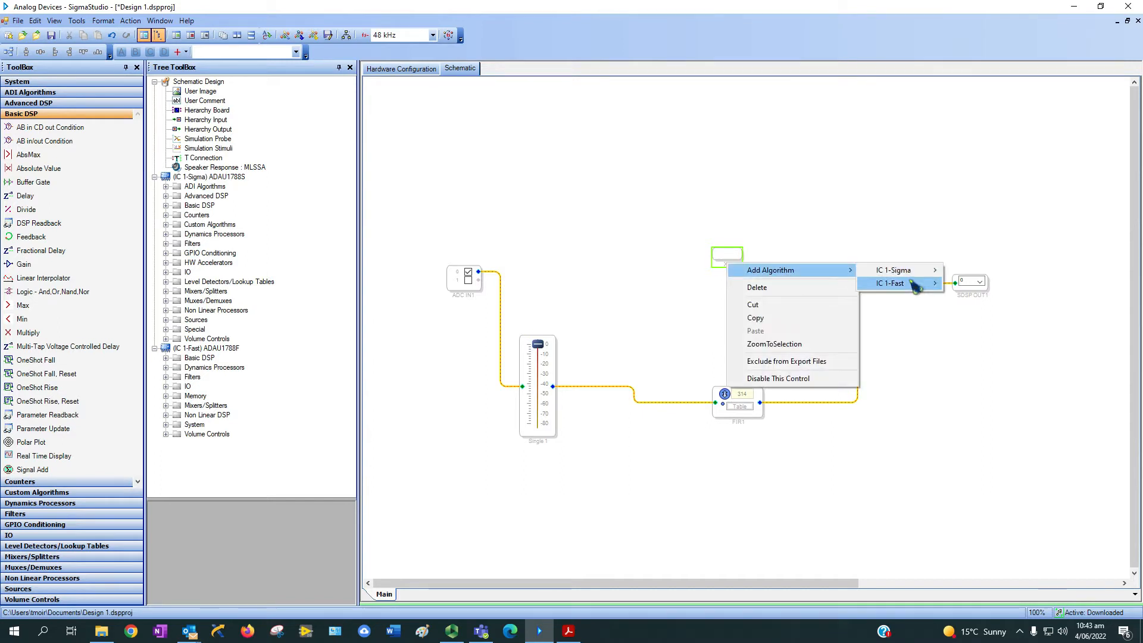
pyautogui.moveTo(929, 271)
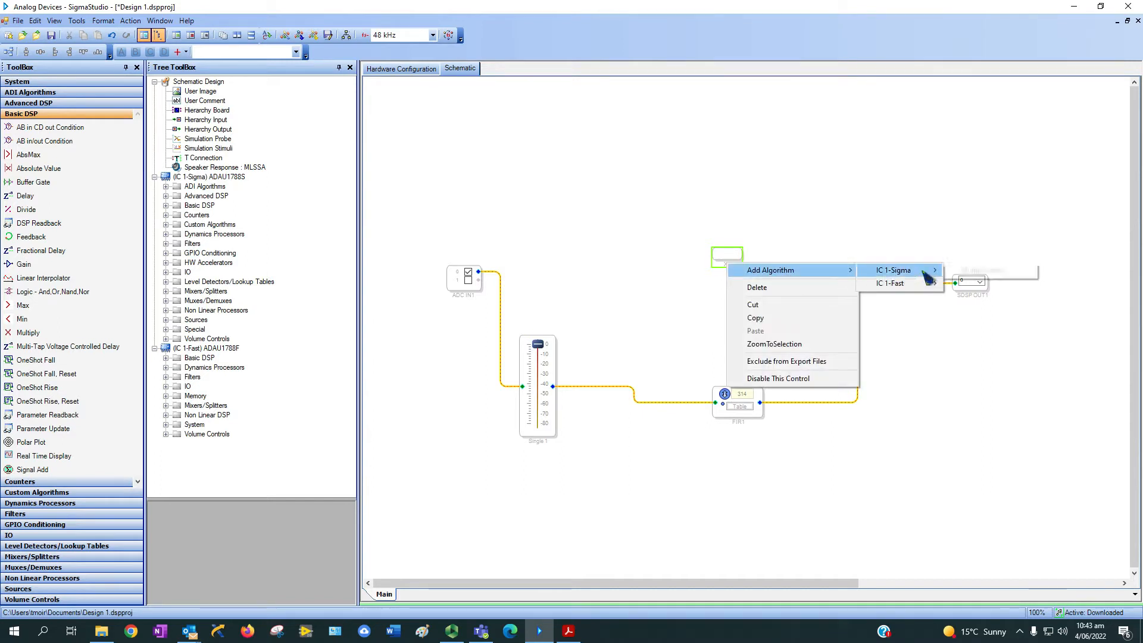
pyautogui.click(970, 272)
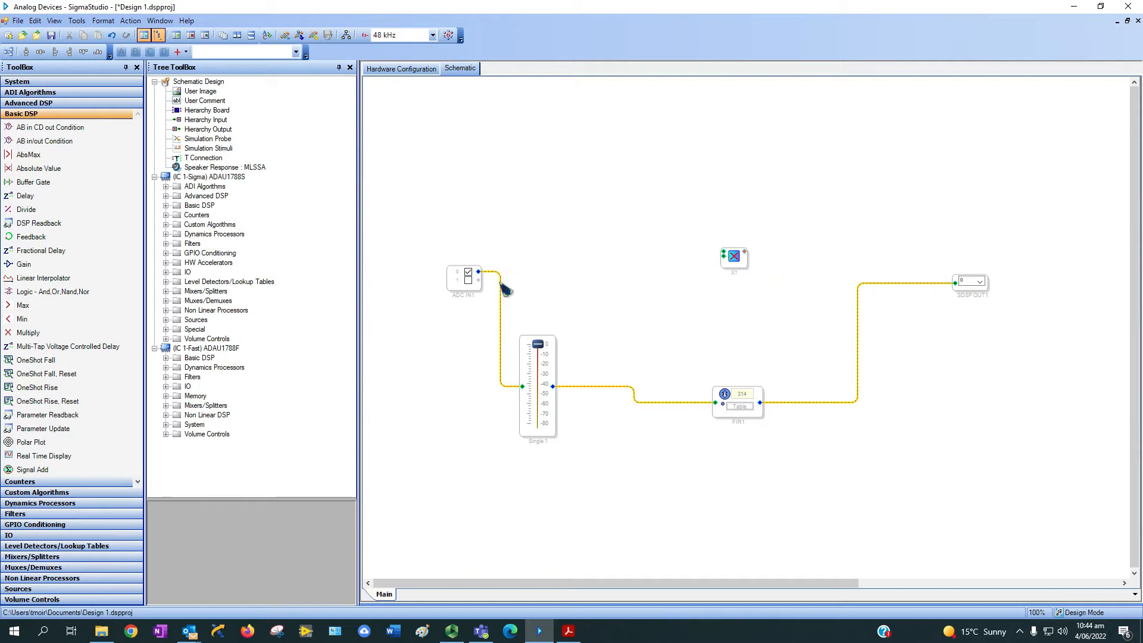
pyautogui.click(594, 281)
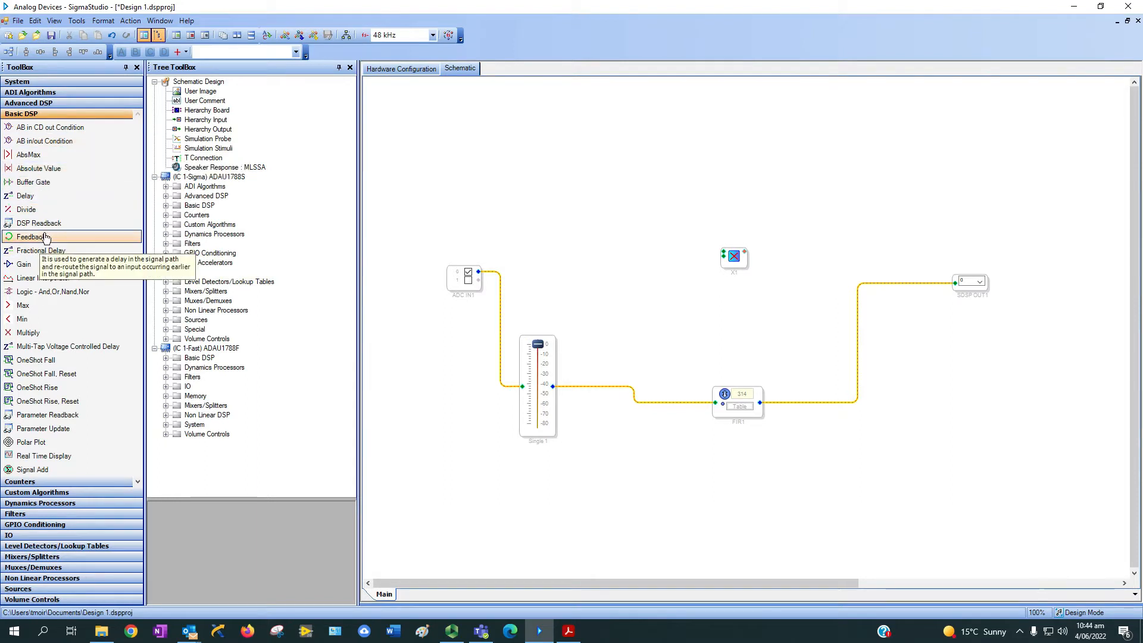
# Insert a T Connection and wire the ADC input through it to the multiplier's upper input, replacing the direct wire to the volume slider
pyautogui.click(18, 83)
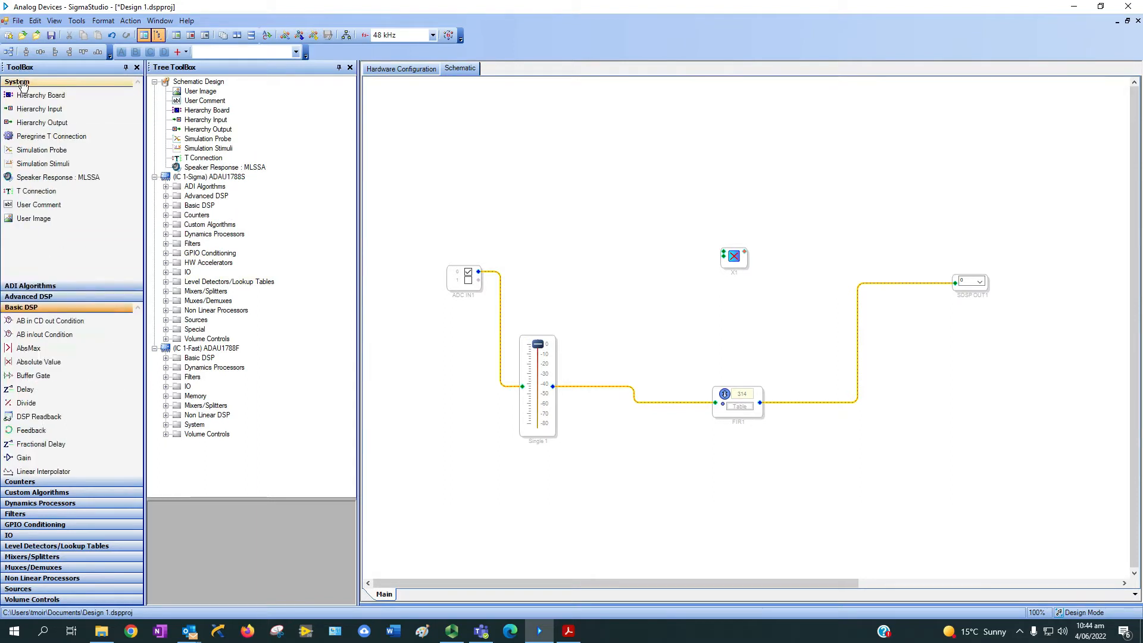
pyautogui.moveTo(32, 198); pyautogui.dragTo(611, 258)
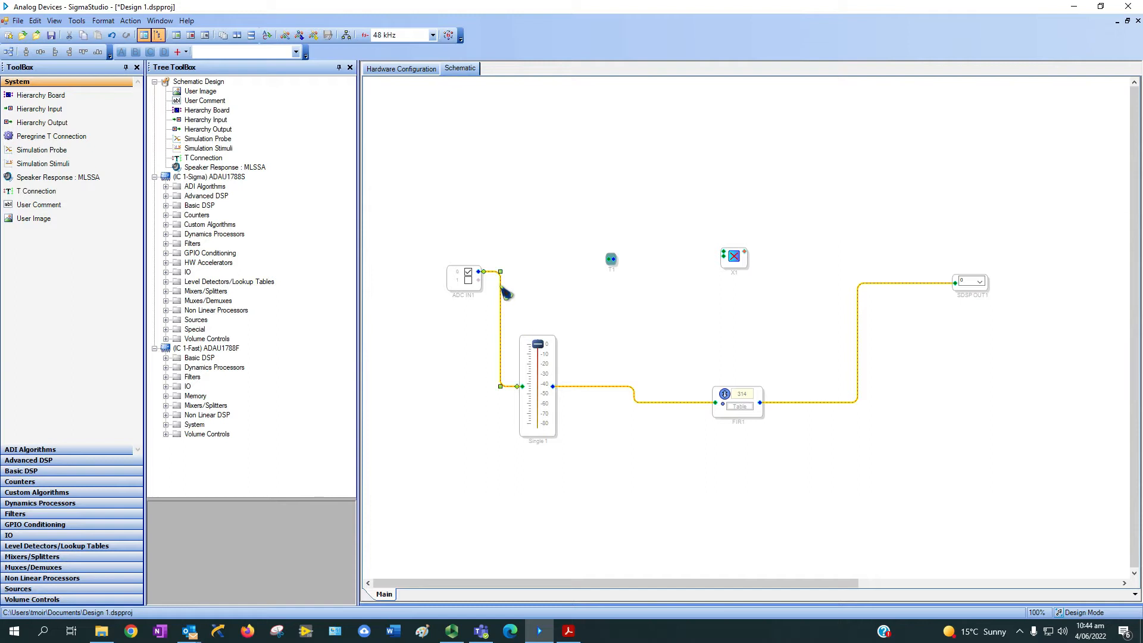
pyautogui.press('Delete')
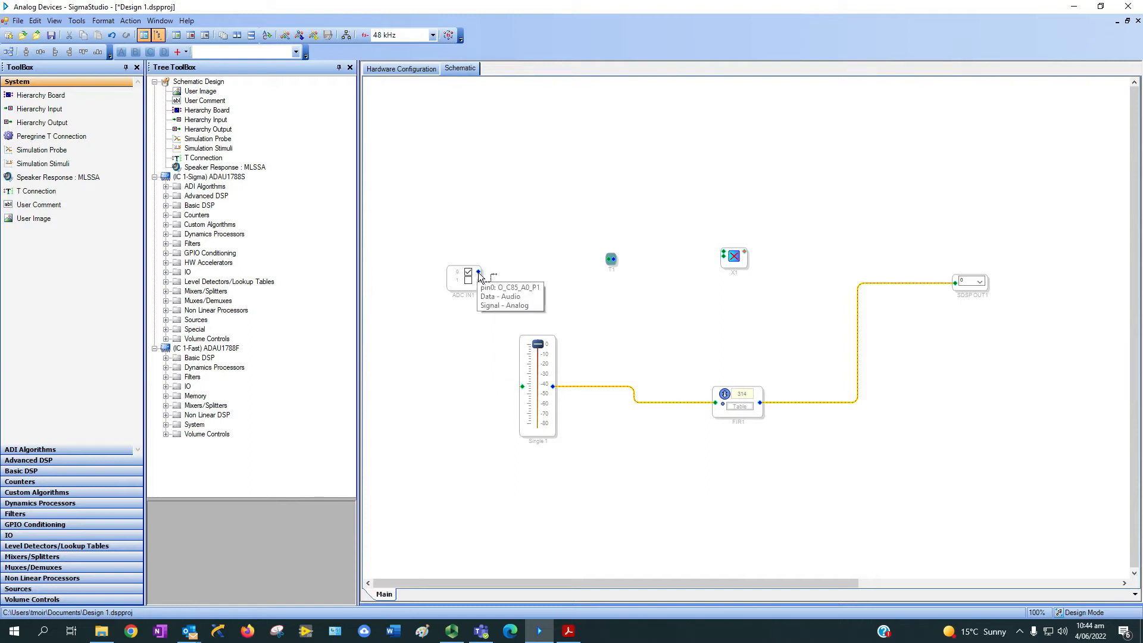
pyautogui.moveTo(478, 272); pyautogui.dragTo(732, 254)
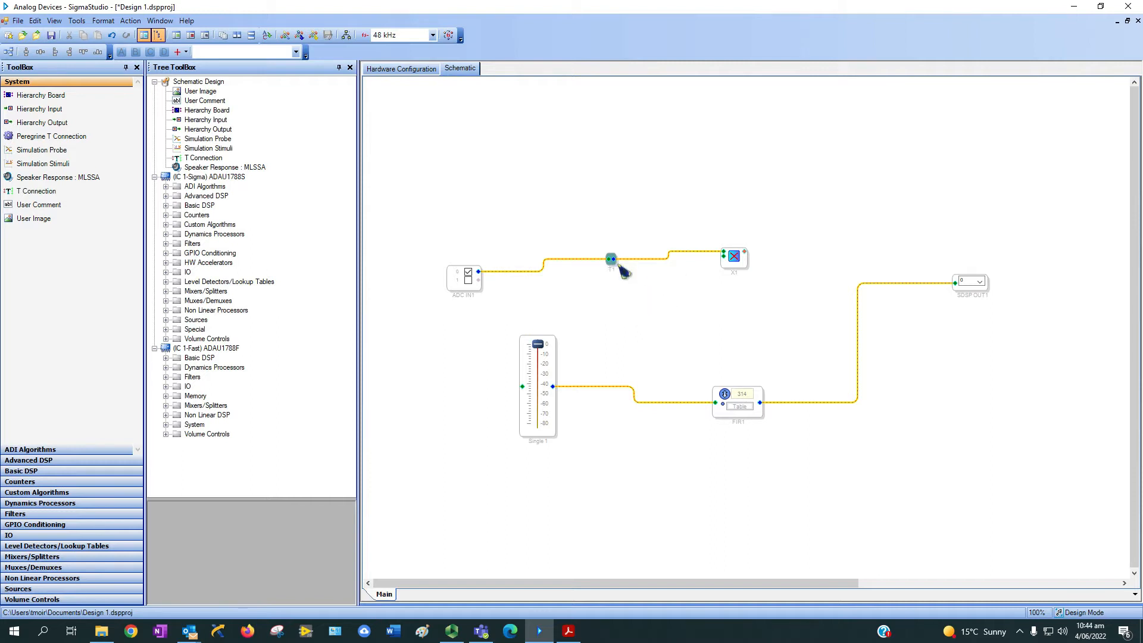
# Branch a wire from the T Connection to the volume slider's input, and reposition the slider block beneath the T Connection
pyautogui.moveTo(615, 260); pyautogui.dragTo(606, 359)
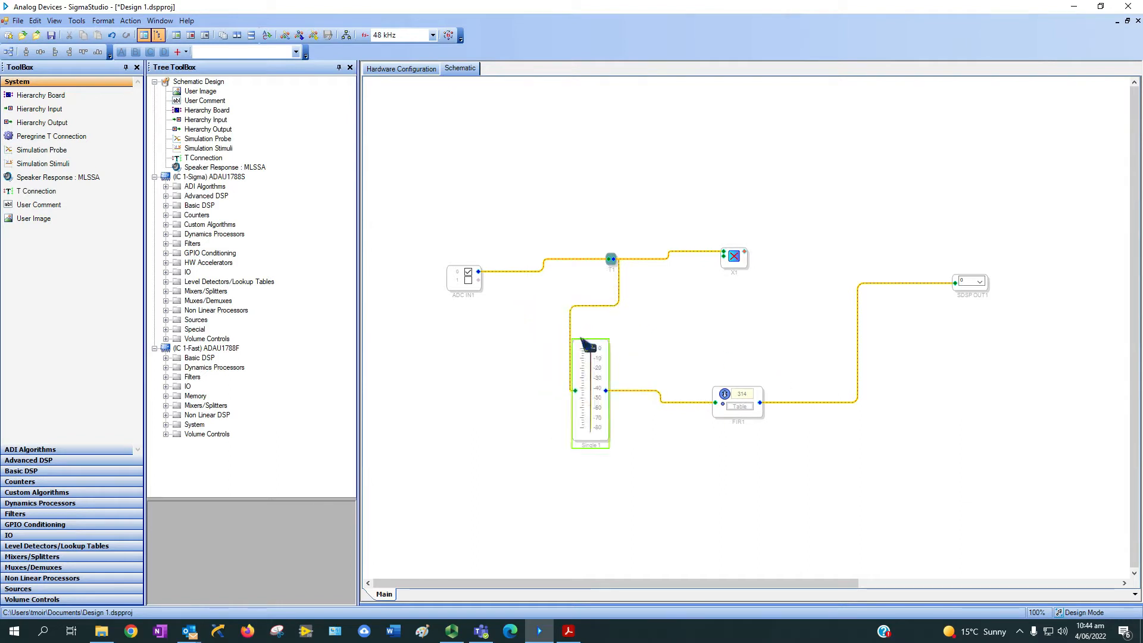
pyautogui.click(568, 332)
pyautogui.click(558, 329)
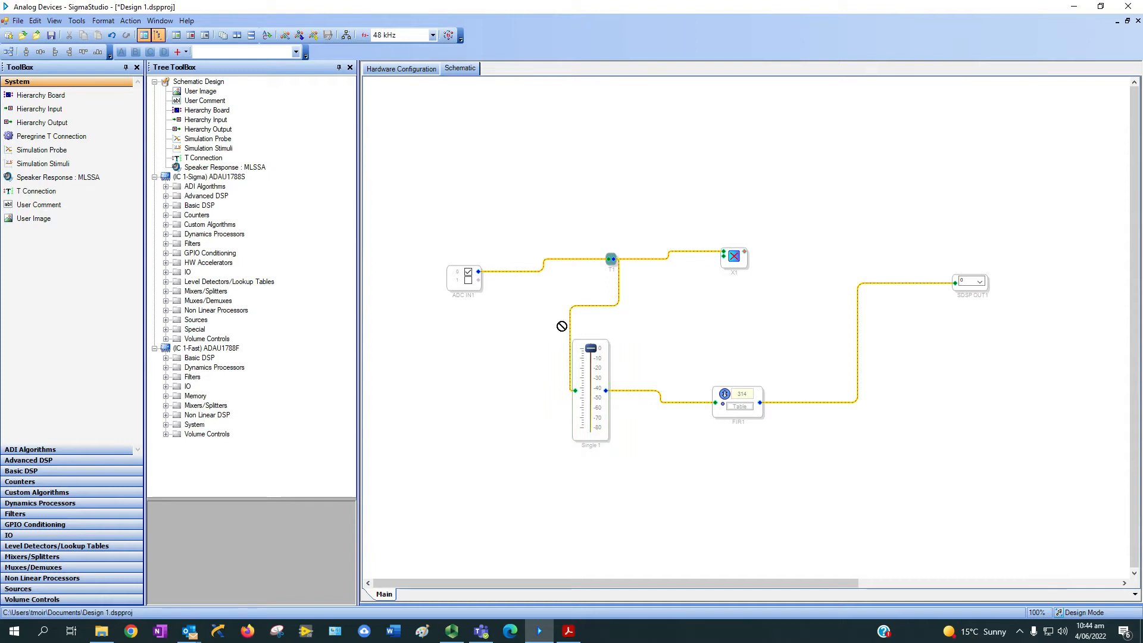
pyautogui.click(640, 330)
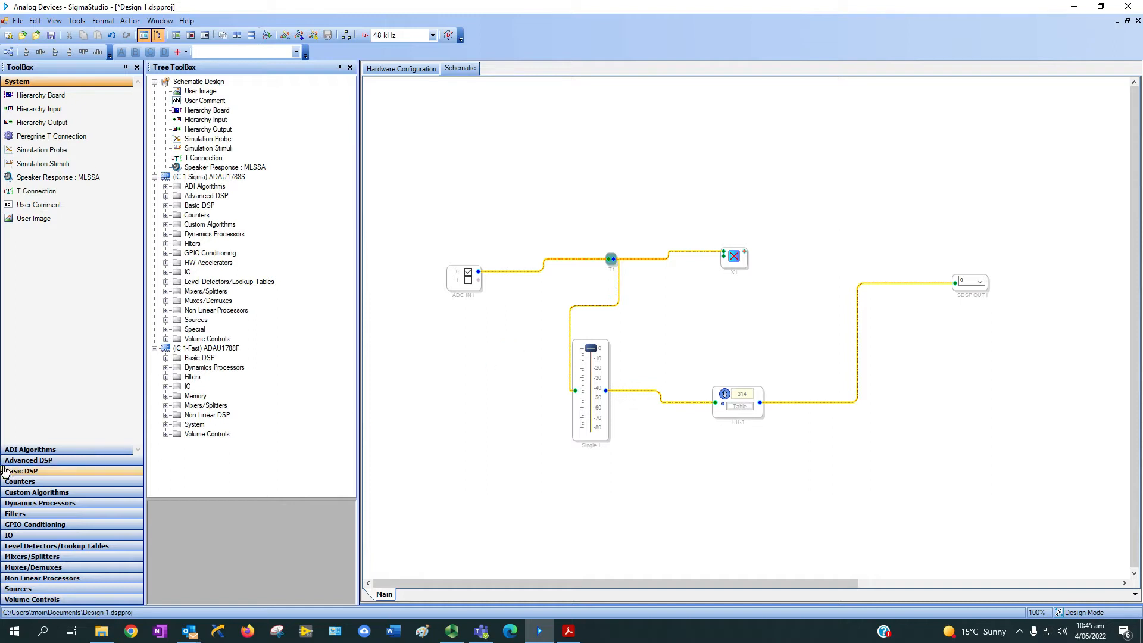
# Place a Delay block from the Basic DSP library above the T Connection and multiplier
pyautogui.click(38, 473)
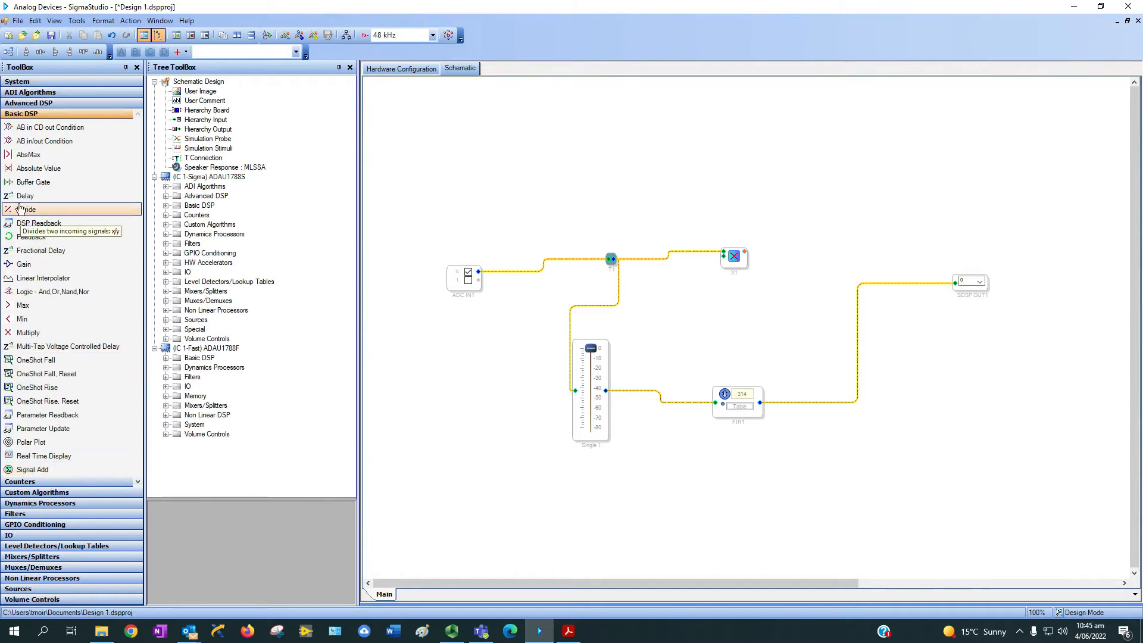
pyautogui.moveTo(24, 198); pyautogui.dragTo(27, 196)
pyautogui.moveTo(590, 241); pyautogui.dragTo(652, 174)
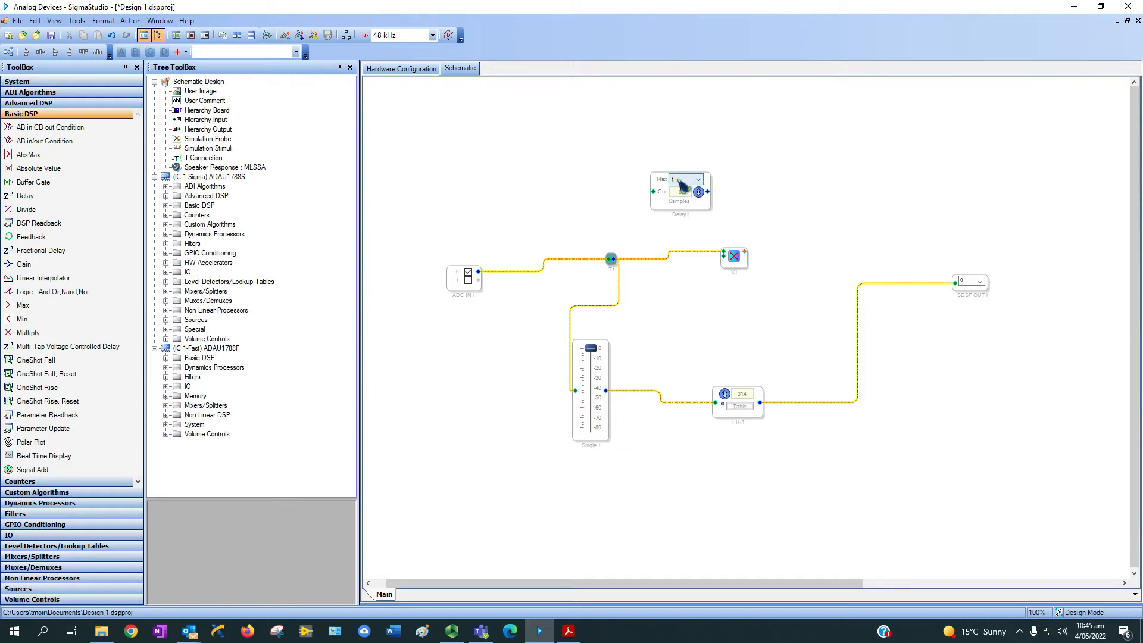
# Examine the maximum delay lengths offered by the Delay block
pyautogui.click(699, 181)
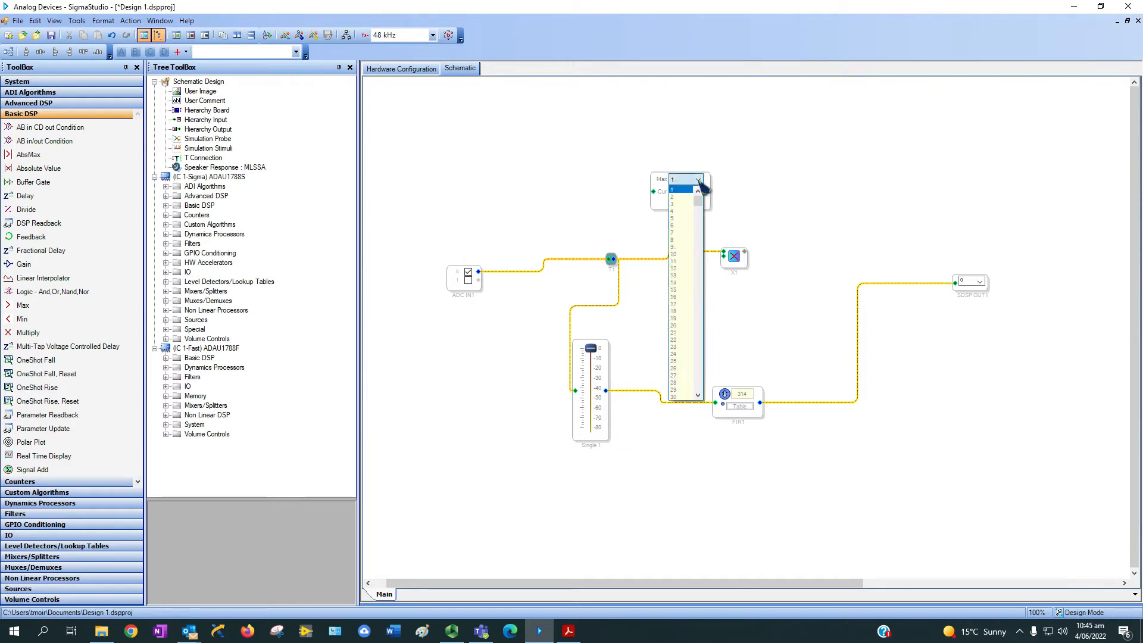
pyautogui.click(755, 184)
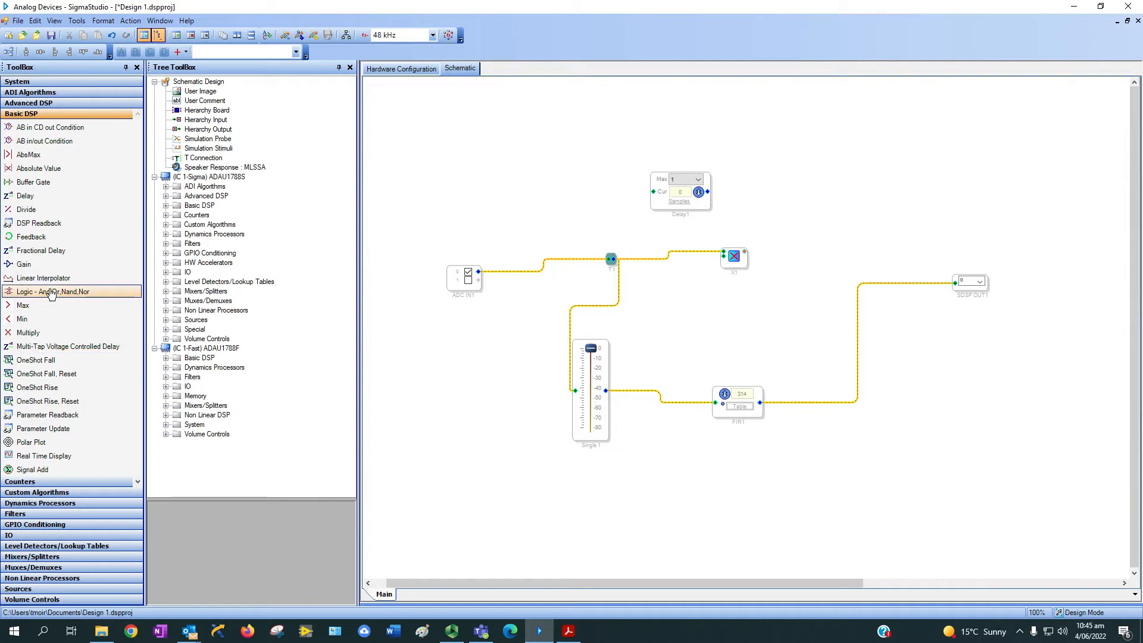
# Place a Gain block from the Basic DSP library above the ADC input and add its Gain (no slew) algorithm for IC 1-Sigma
pyautogui.moveTo(19, 269); pyautogui.dragTo(491, 202)
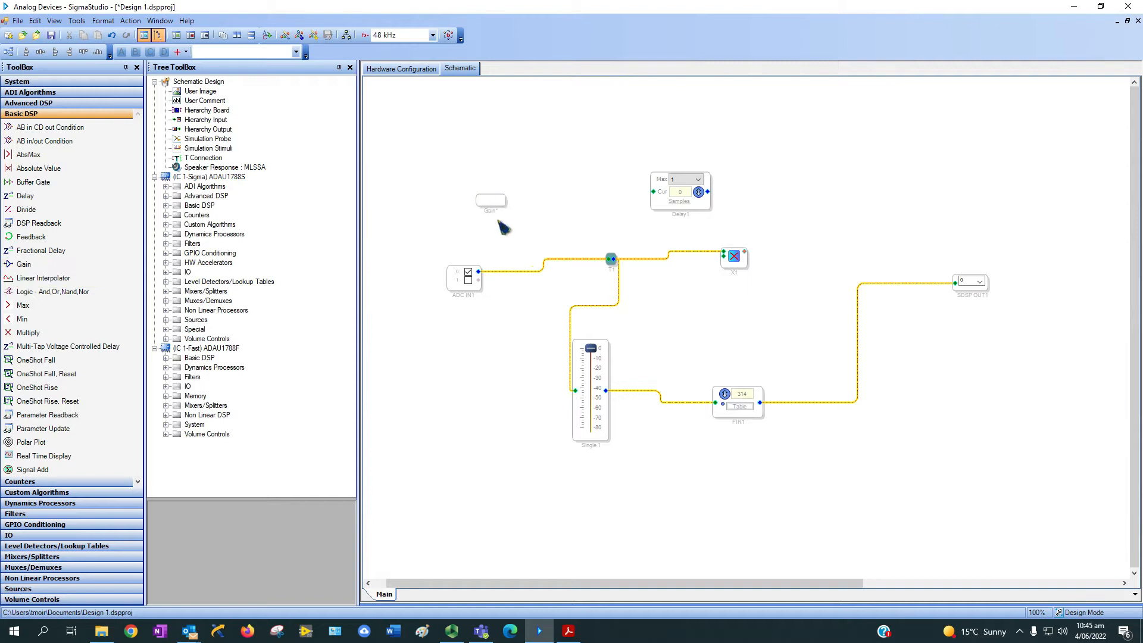
pyautogui.doubleClick(489, 212)
pyautogui.rightClick(491, 213)
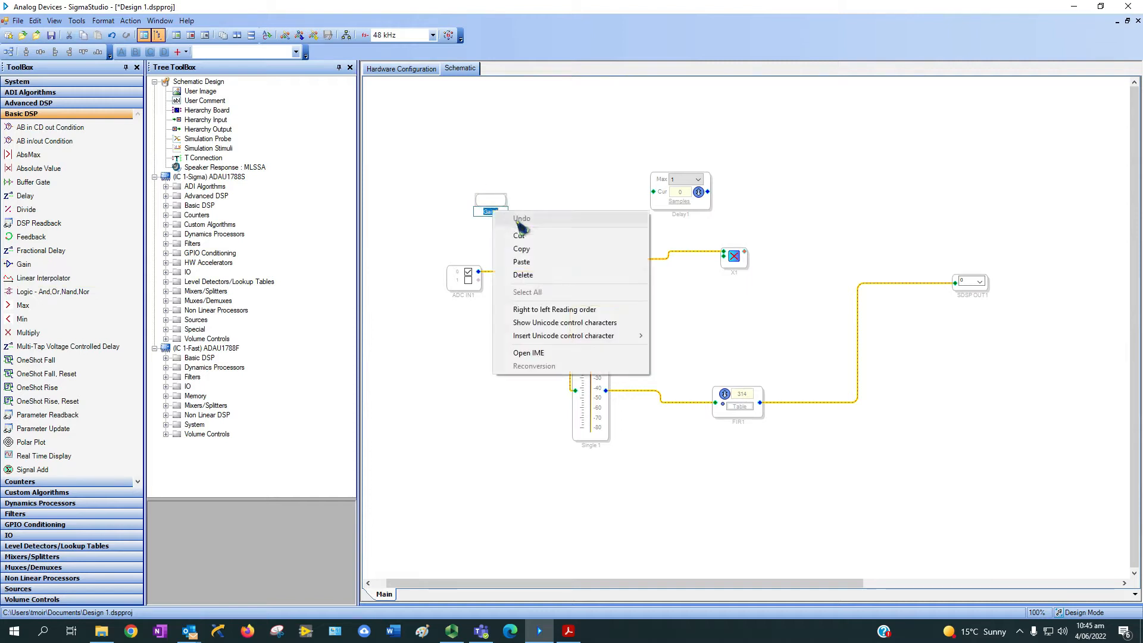
pyautogui.click(458, 252)
pyautogui.doubleClick(494, 213)
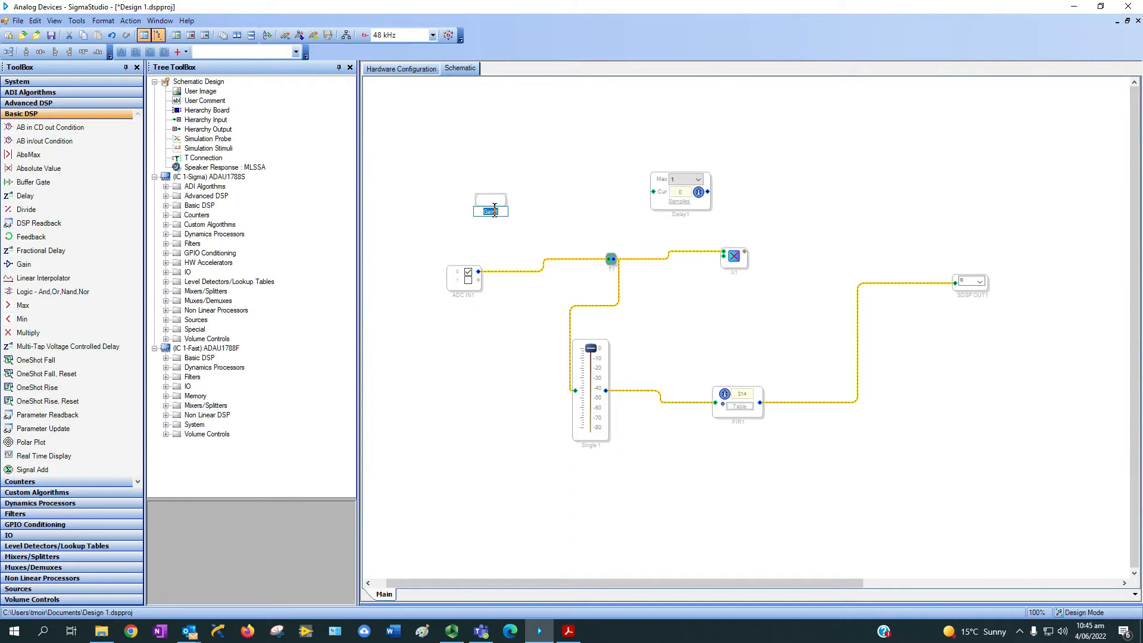
pyautogui.click(507, 203)
pyautogui.rightClick(504, 208)
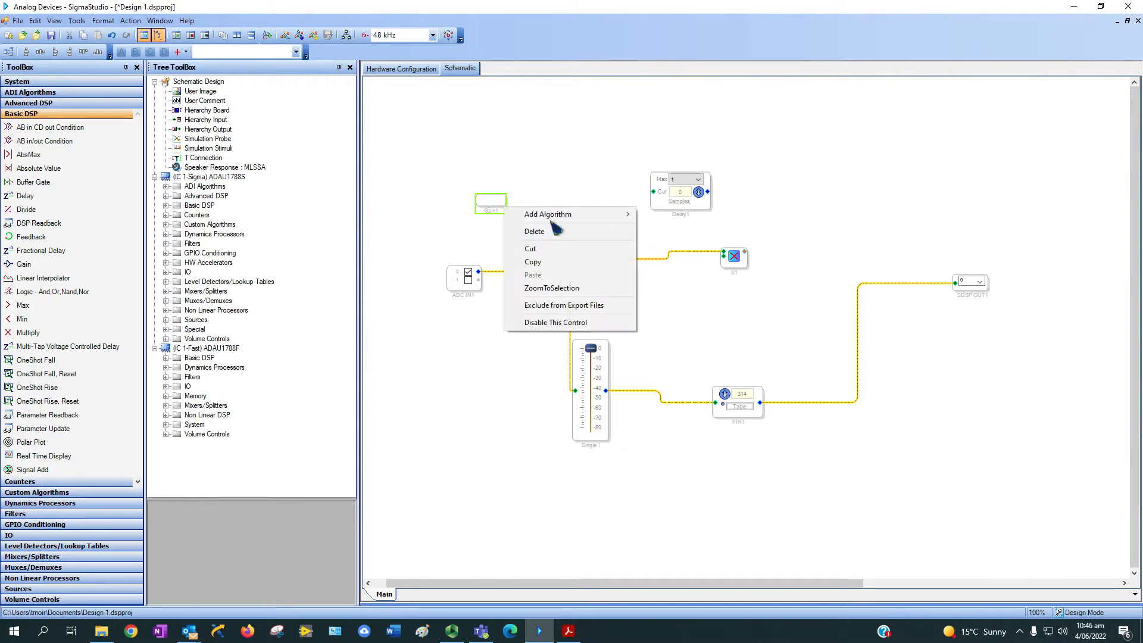
pyautogui.moveTo(595, 214)
pyautogui.moveTo(669, 215)
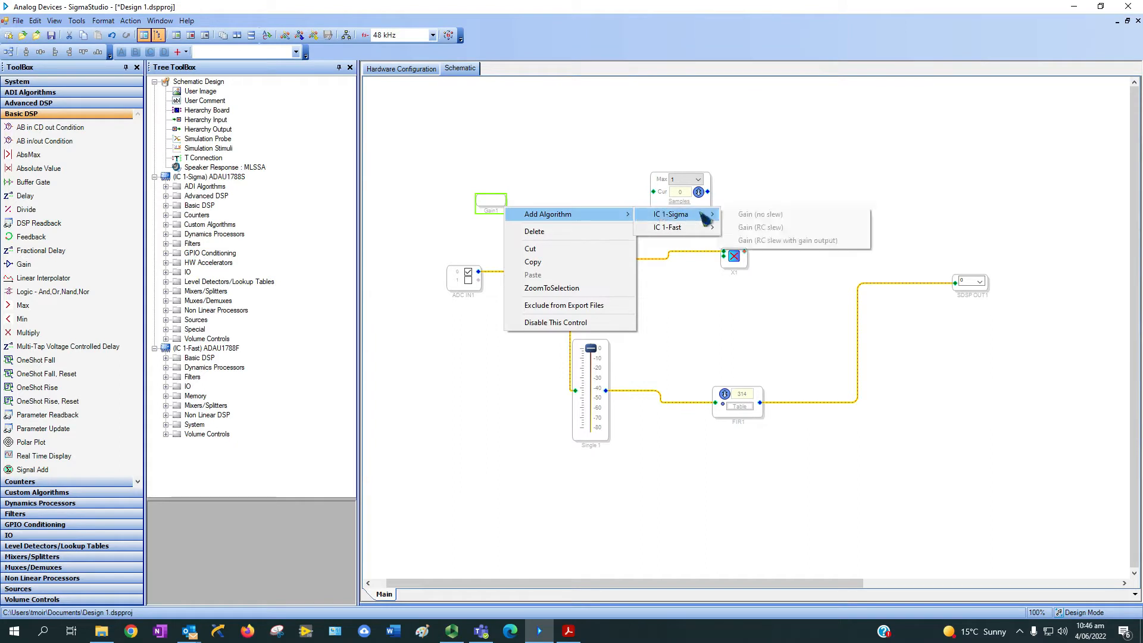
pyautogui.click(755, 216)
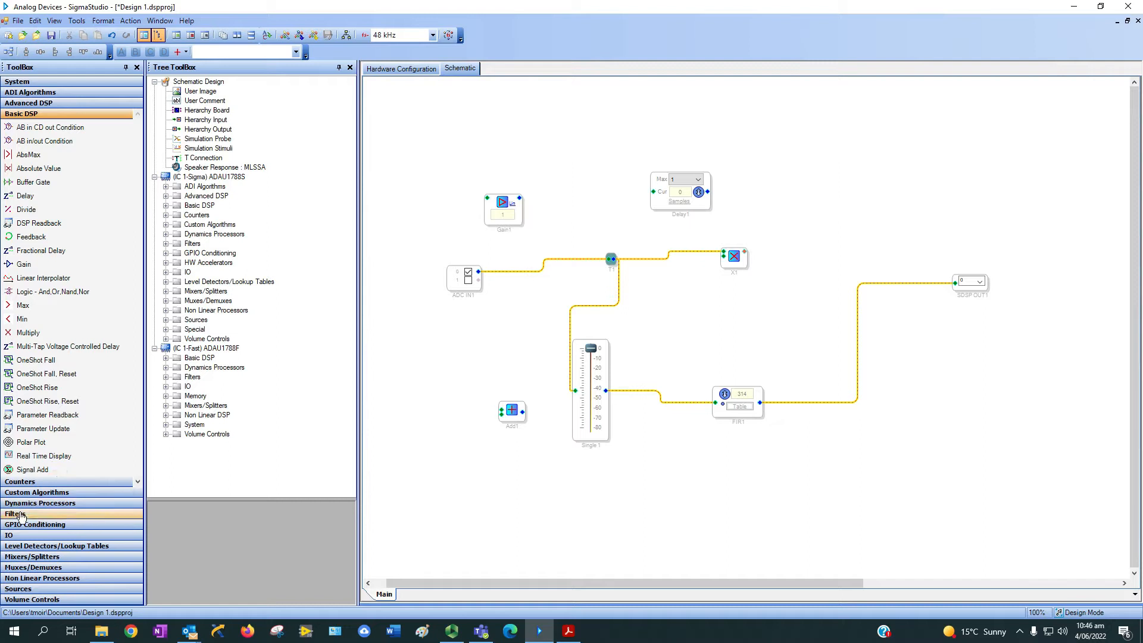
# Place an NLMS Filter block from the Filters library below the ADC input, beside the volume slider, and select it
pyautogui.click(18, 516)
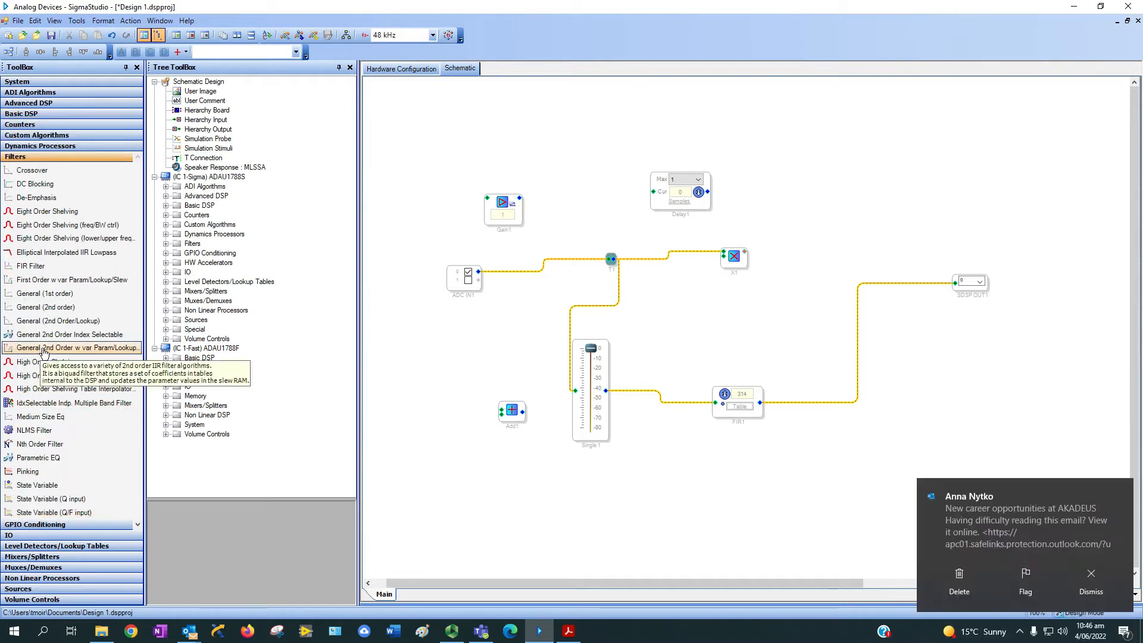
pyautogui.click(1092, 572)
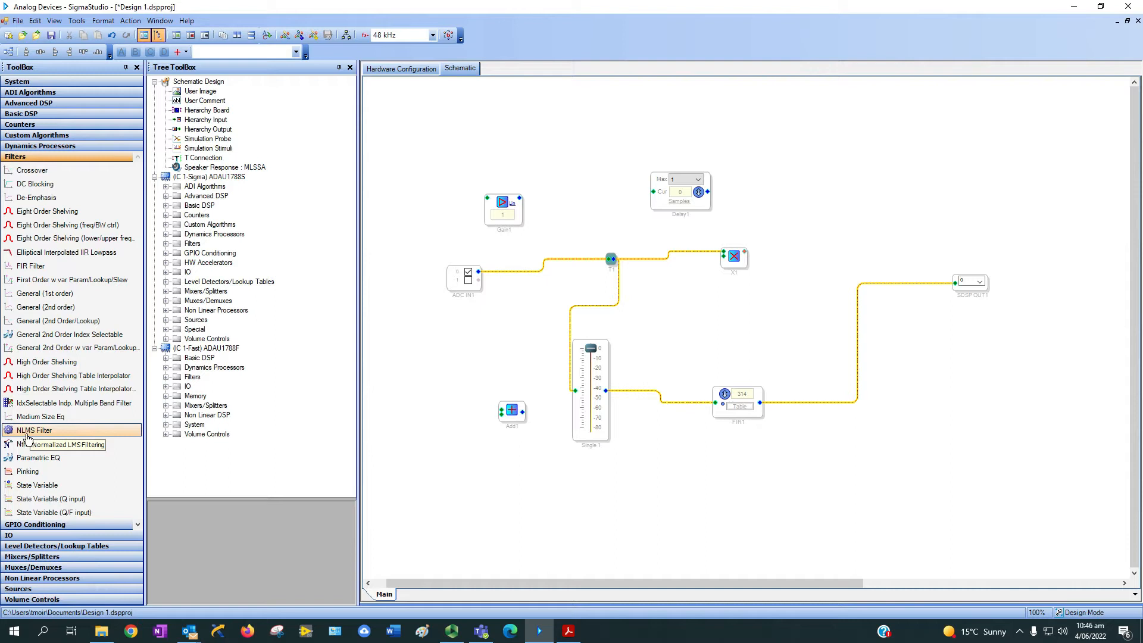
pyautogui.moveTo(26, 439); pyautogui.dragTo(458, 411)
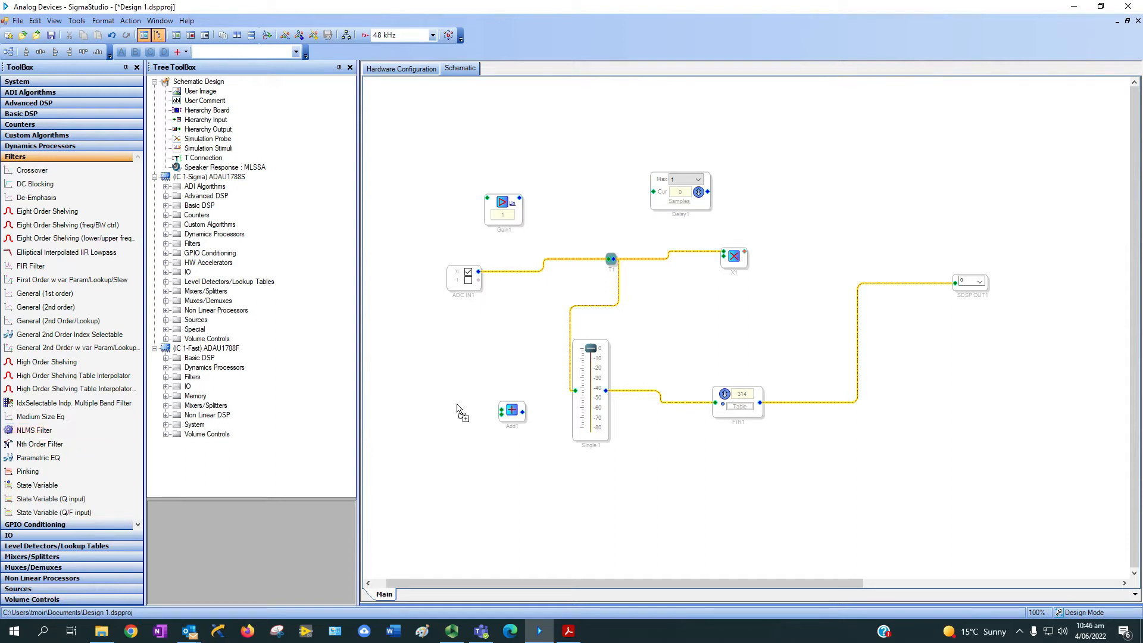
pyautogui.moveTo(462, 344); pyautogui.dragTo(462, 345)
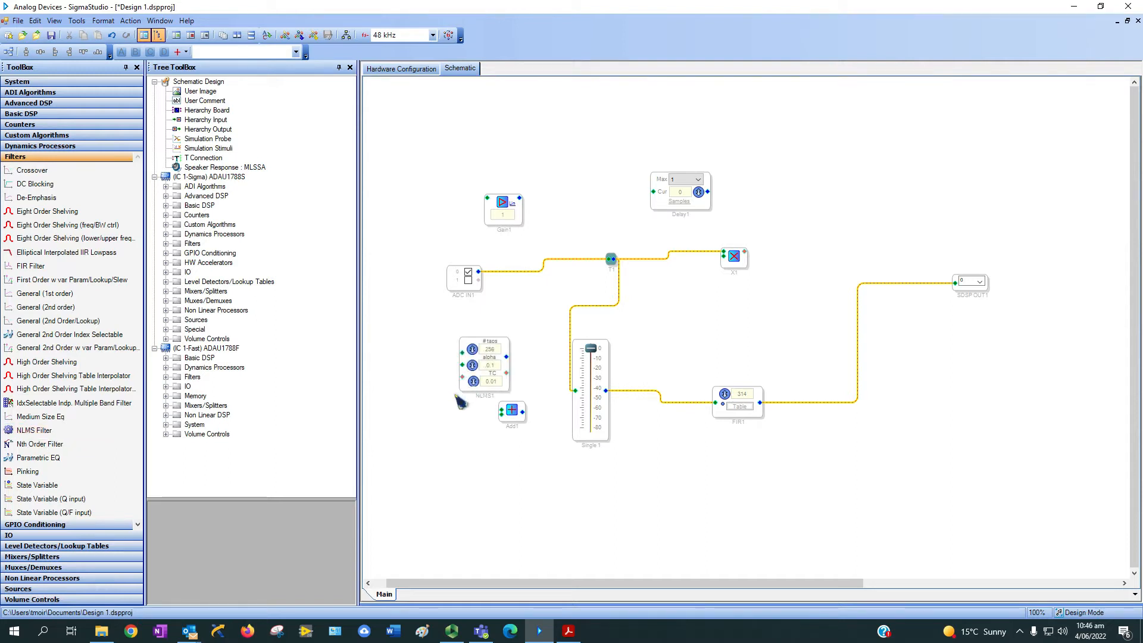
pyautogui.click(465, 345)
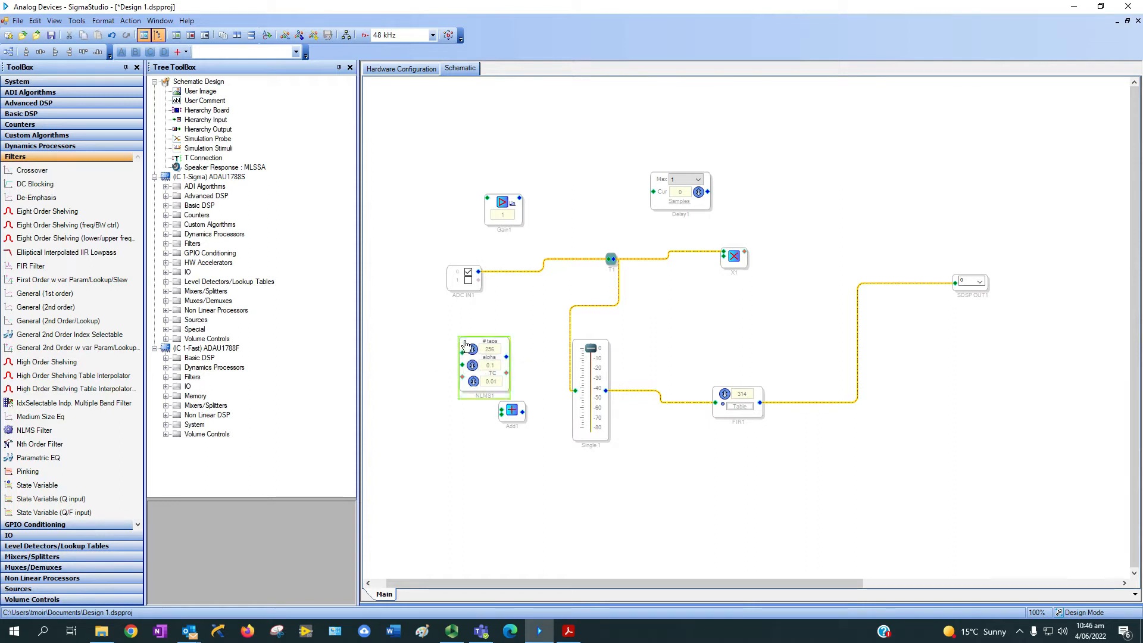